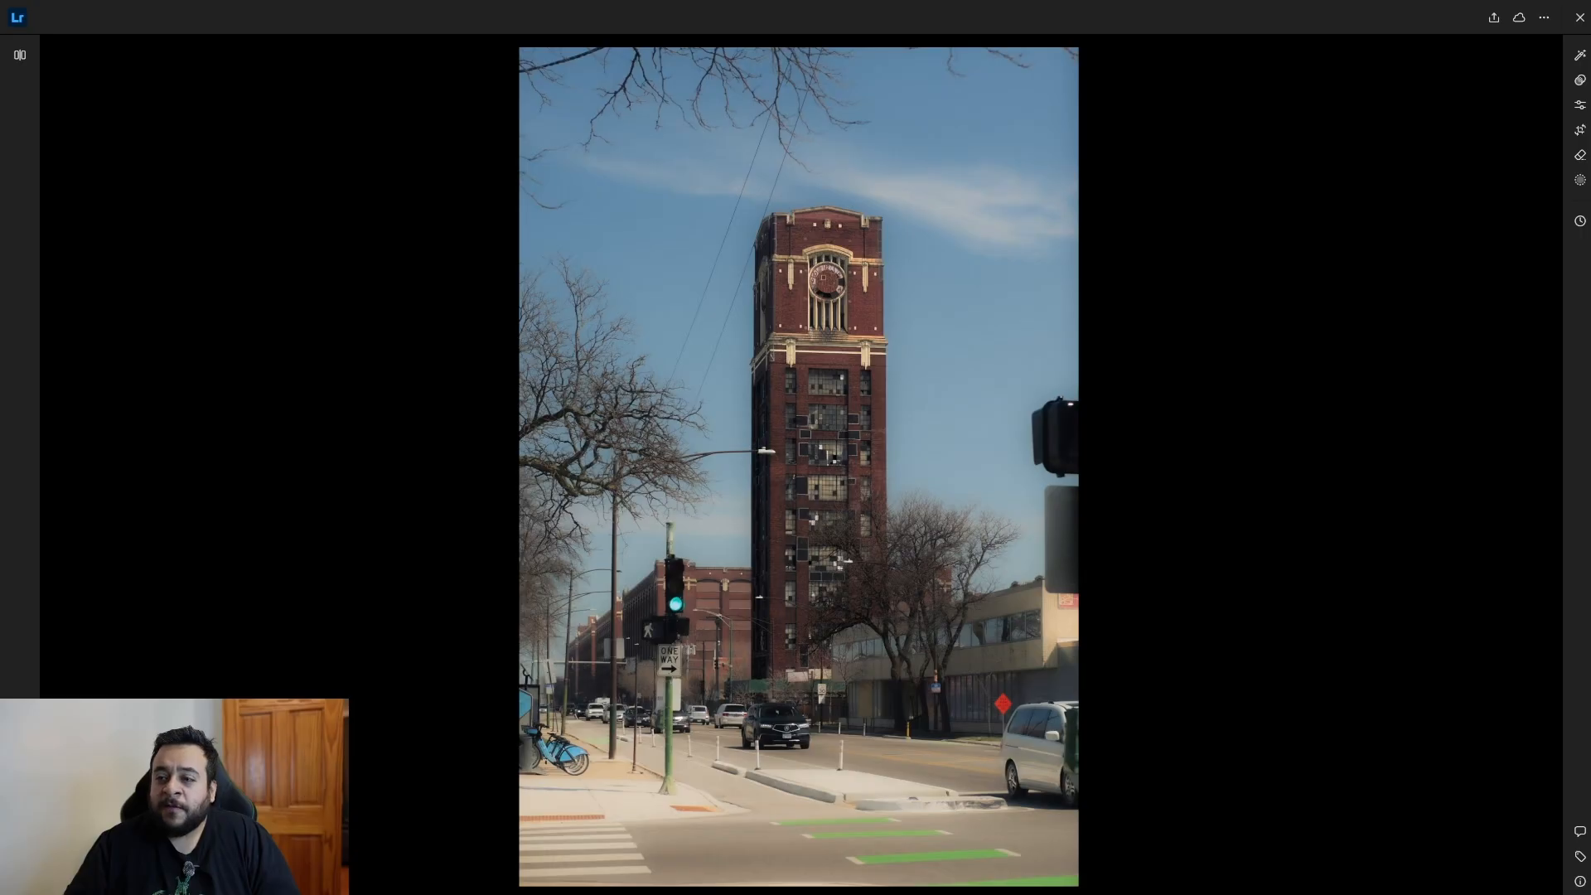
# Examine the softer clock tower photo up close, from the tower's facade down to the traffic light and street.
pyautogui.click(795, 620)
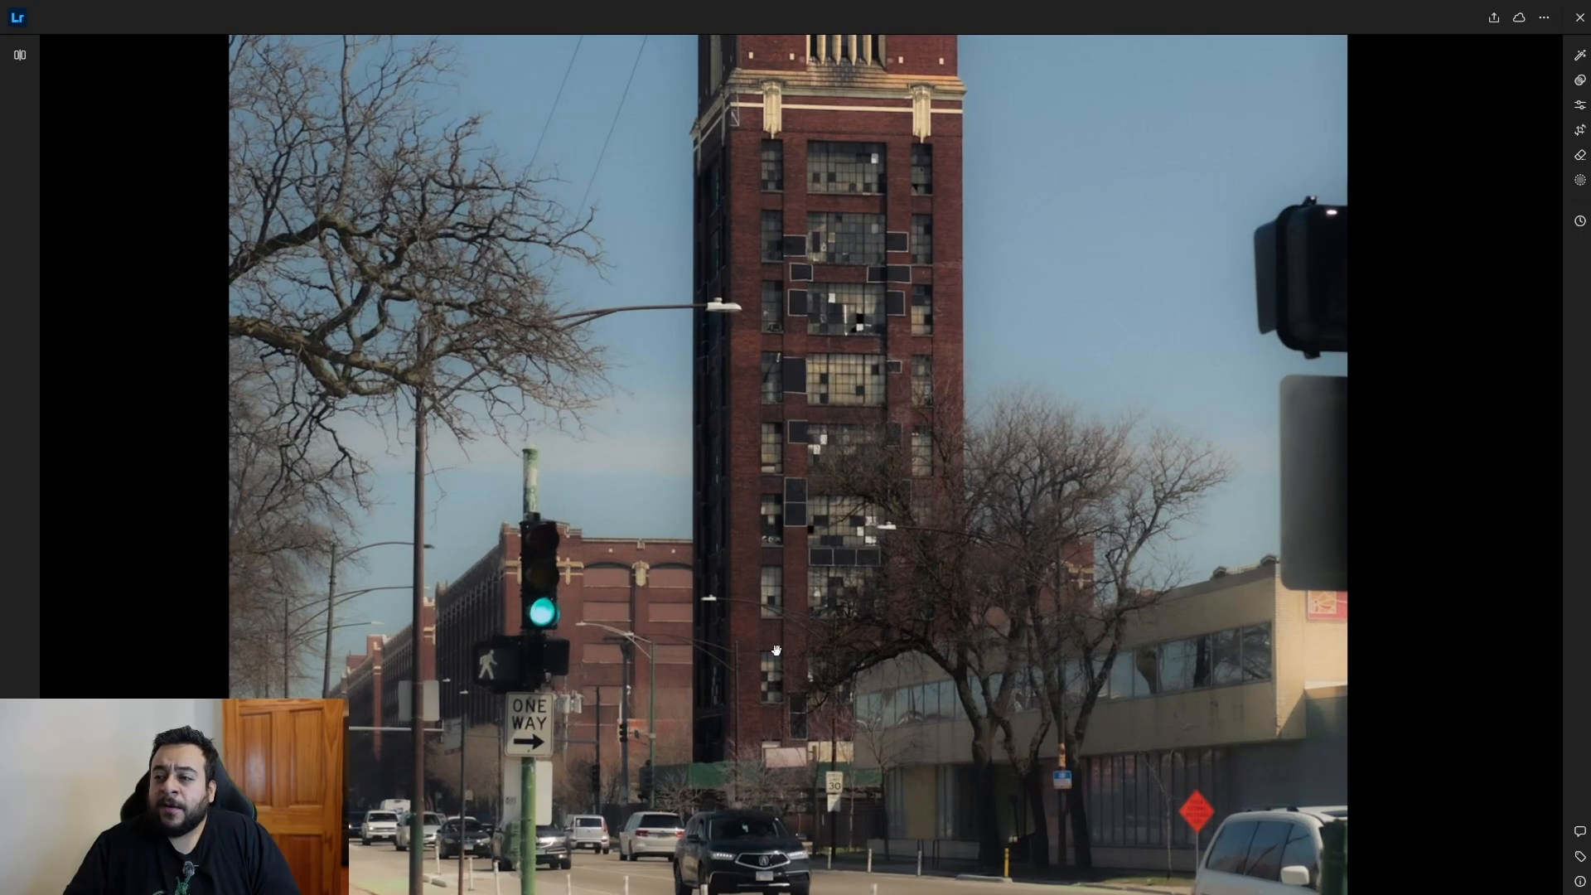
pyautogui.scroll(-2, 774, 642)
pyautogui.scroll(5, 772, 635)
pyautogui.click(774, 626)
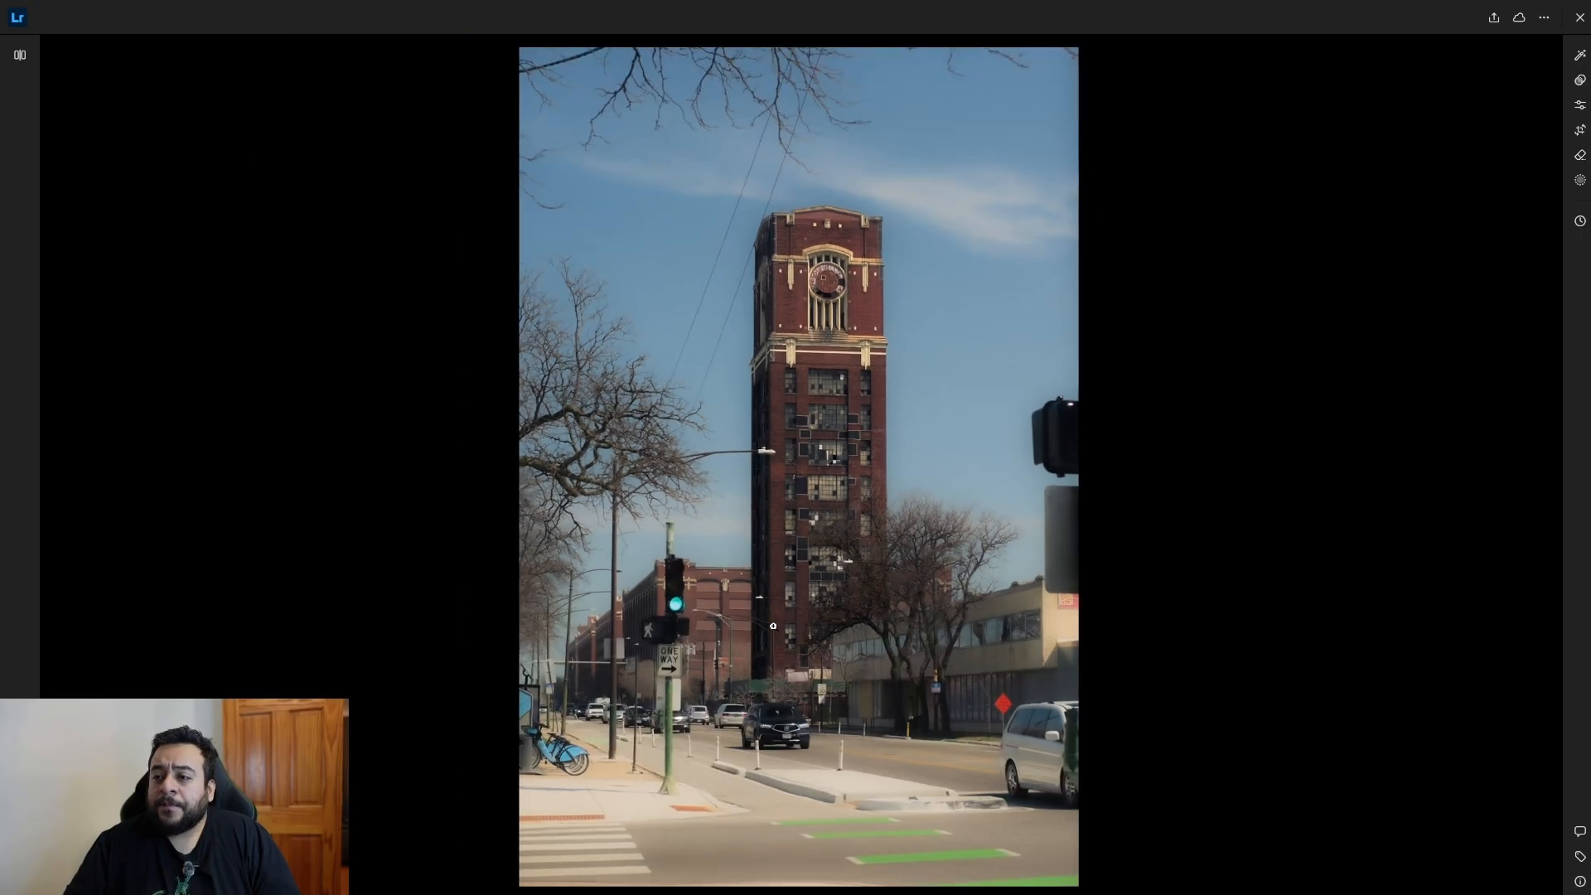
pyautogui.click(816, 490)
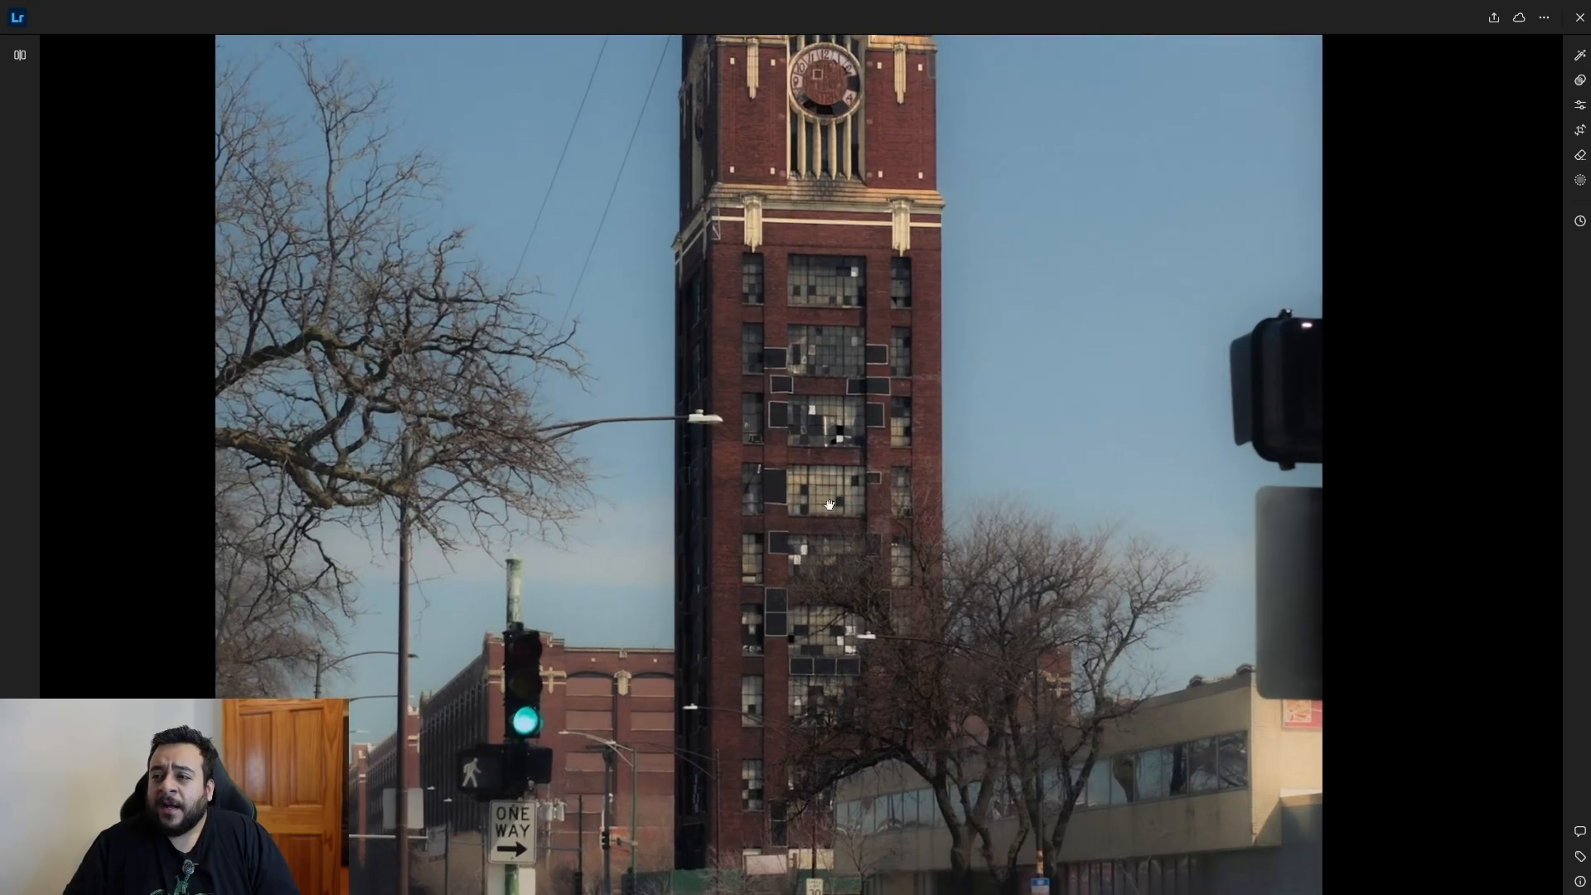
pyautogui.scroll(2, 862, 378)
pyautogui.scroll(-3, 862, 377)
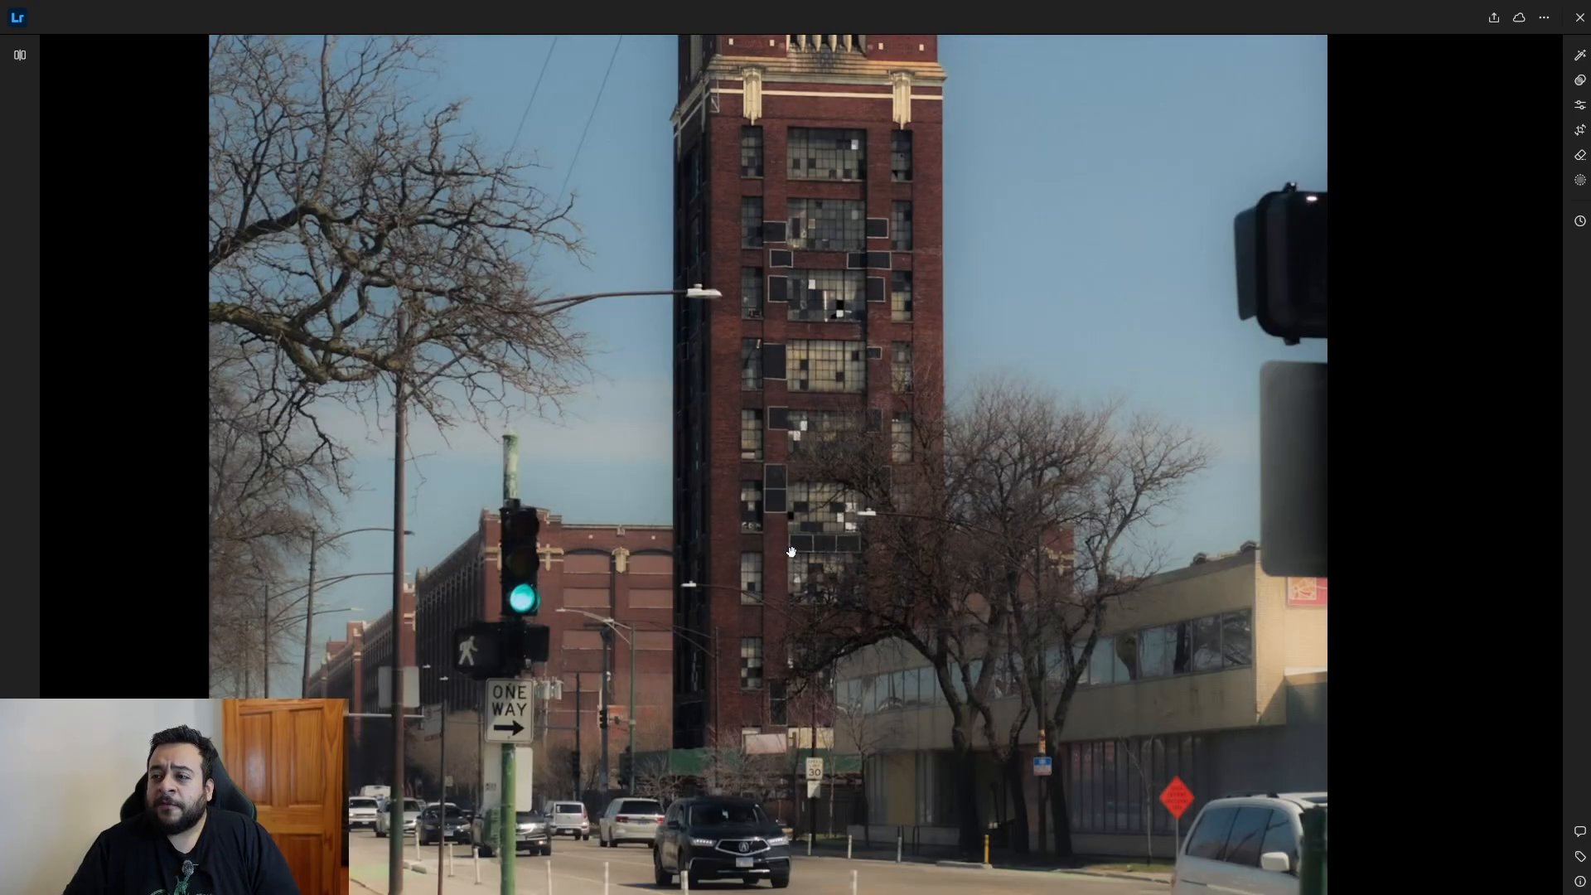
pyautogui.scroll(-1, 543, 558)
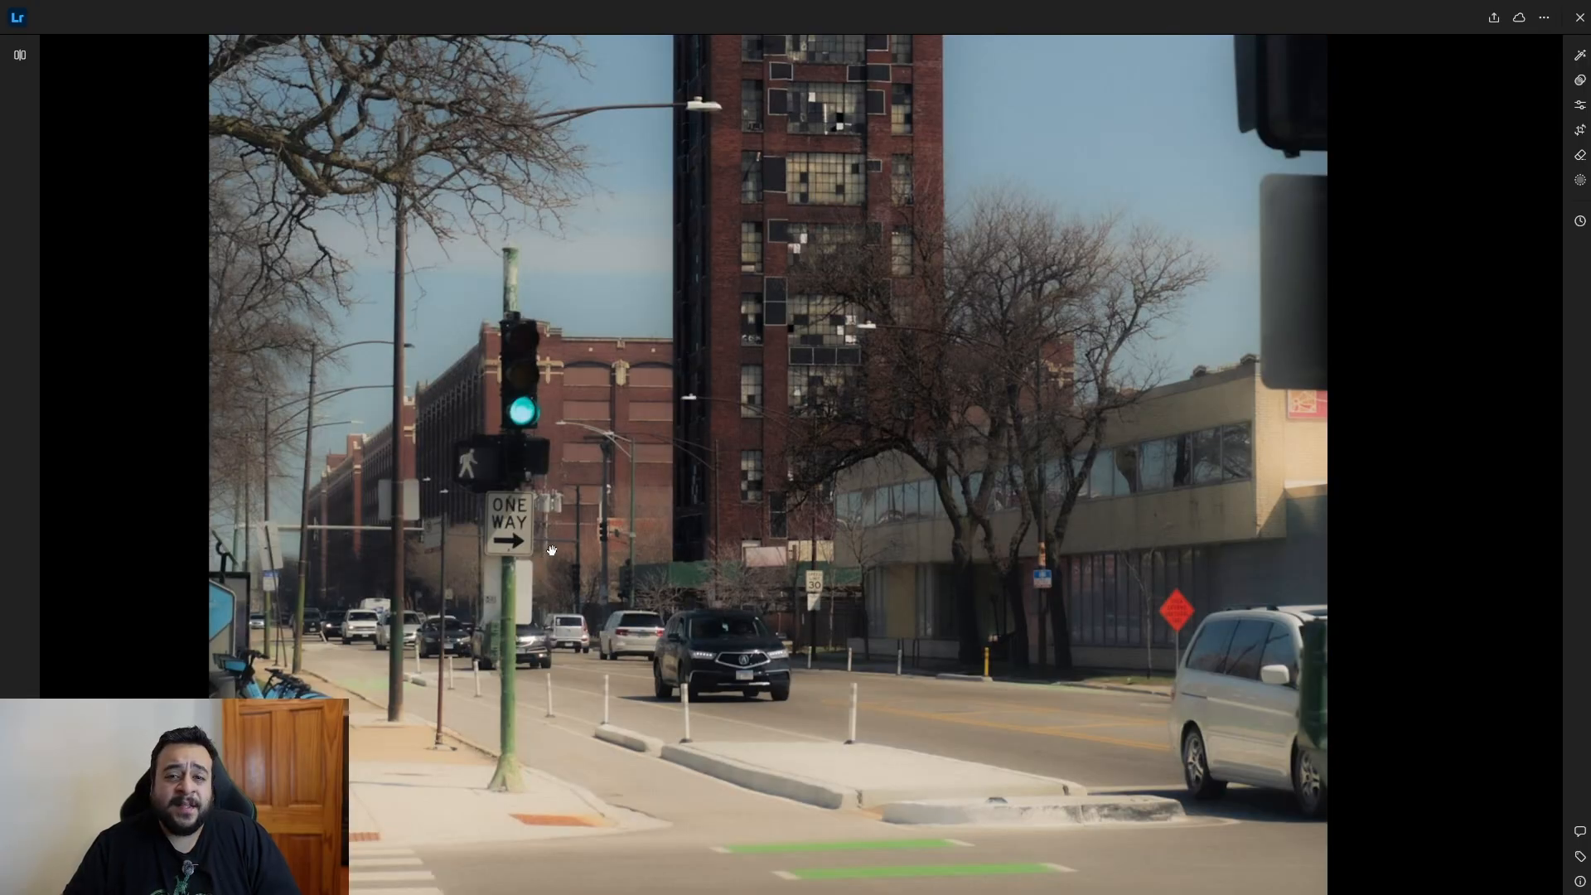
pyautogui.scroll(2, 771, 508)
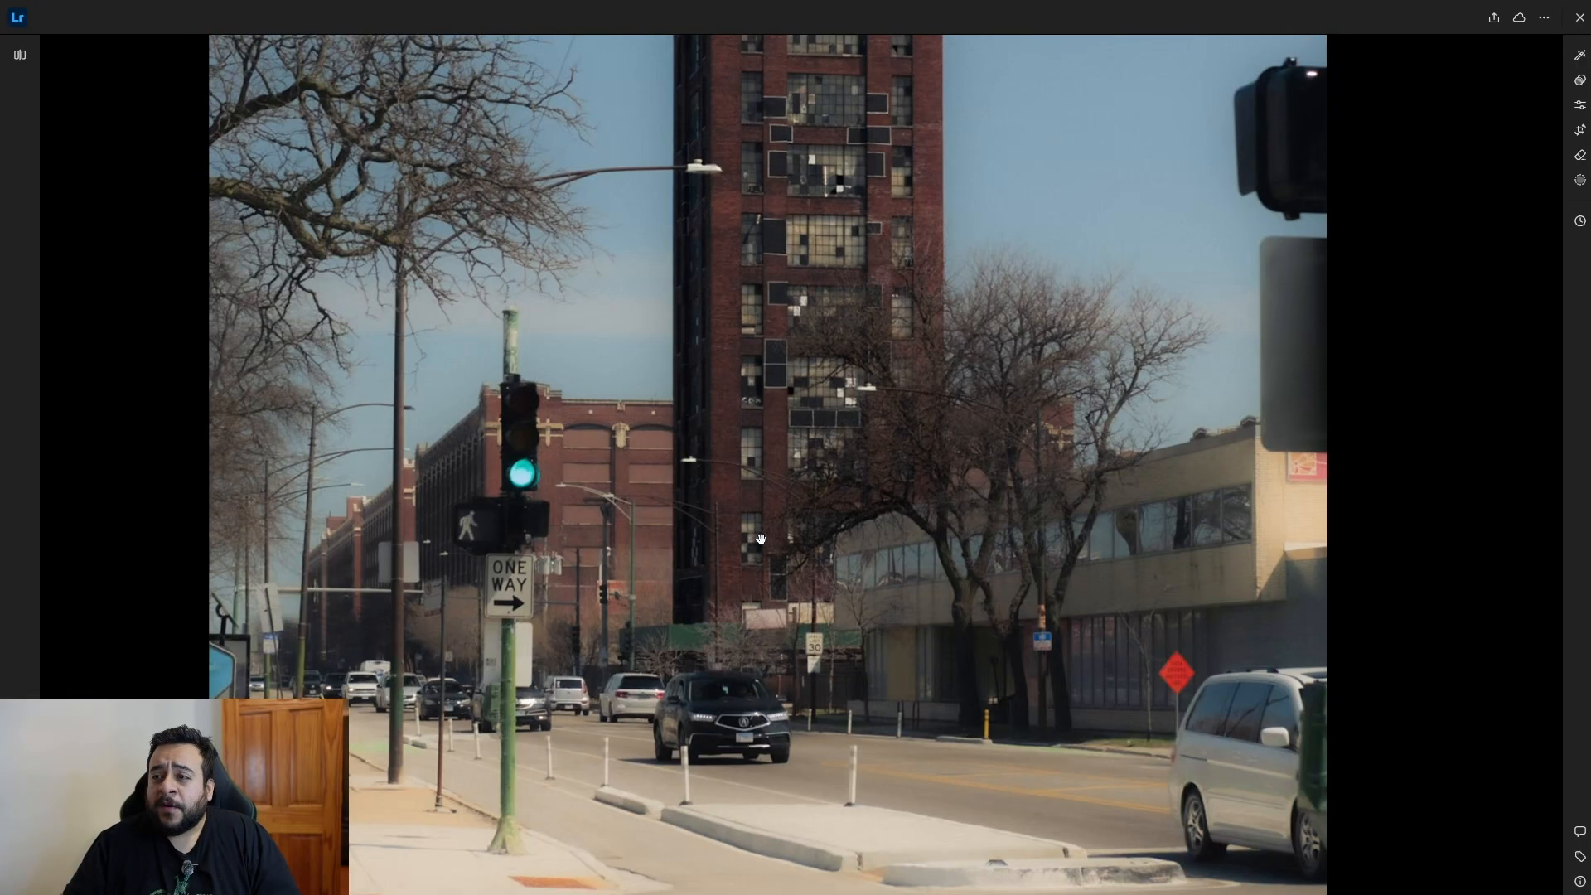
pyautogui.scroll(2, 760, 541)
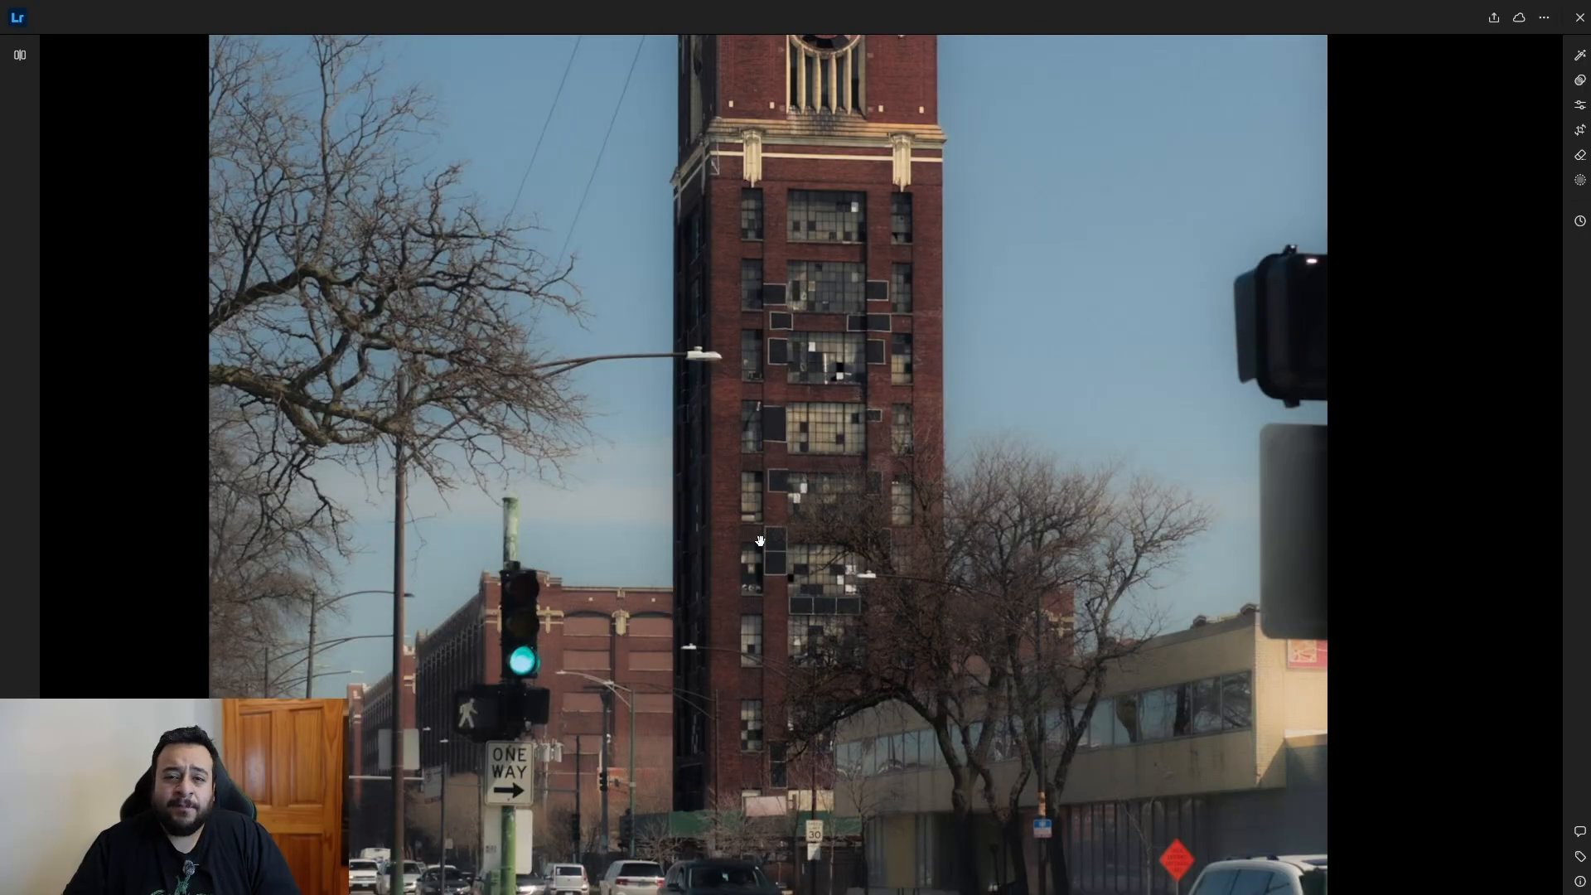
pyautogui.scroll(4, 760, 541)
pyautogui.click(771, 514)
pyautogui.click(775, 501)
pyautogui.click(775, 503)
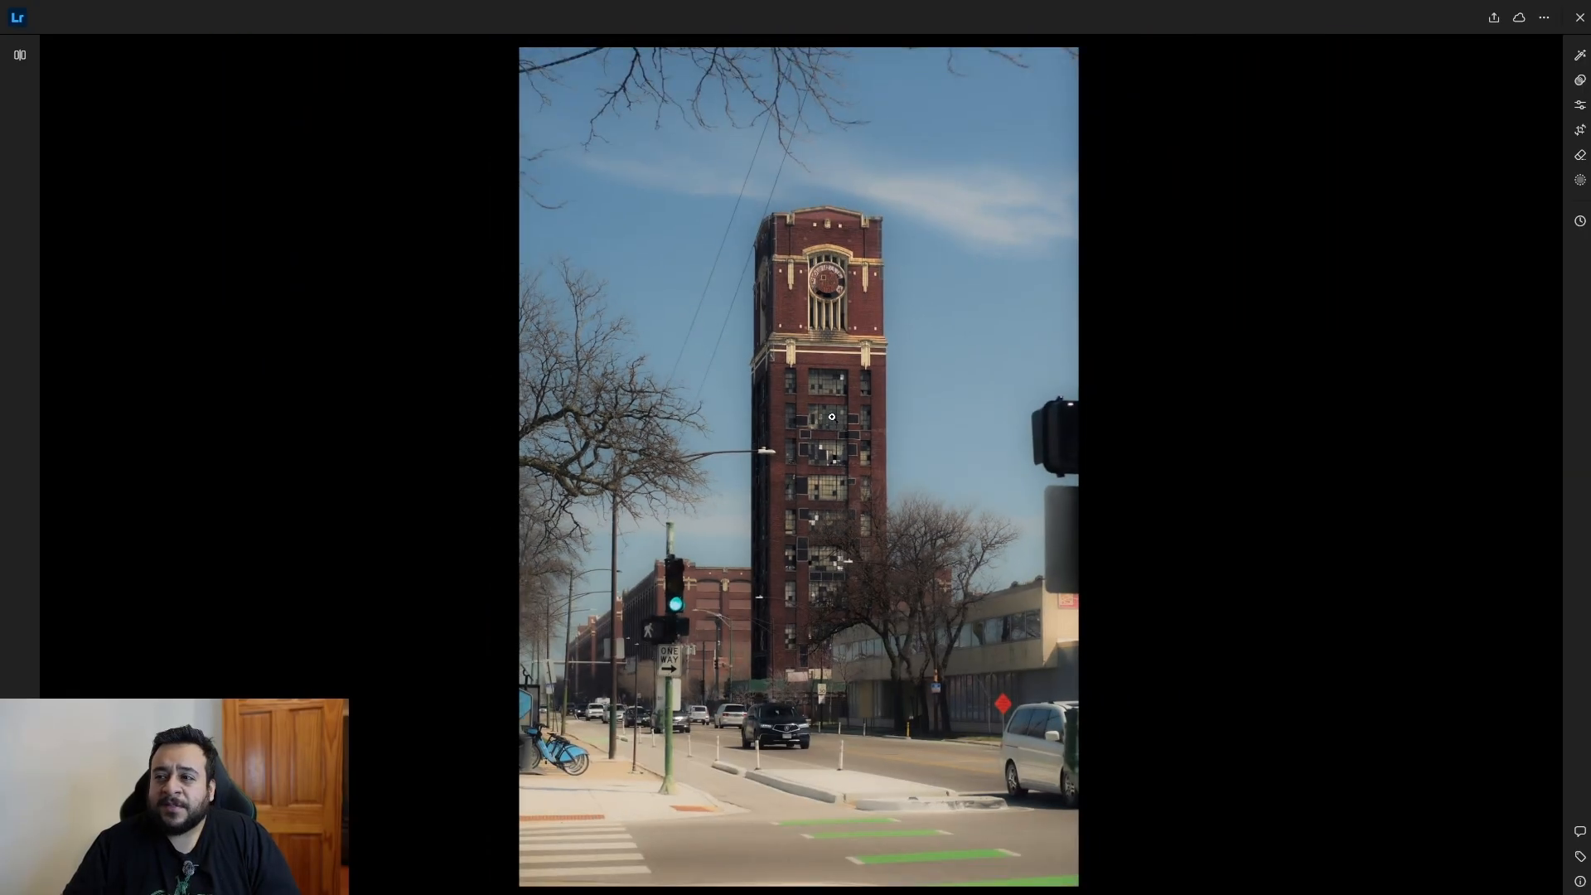
pyautogui.click(831, 417)
pyautogui.click(831, 417)
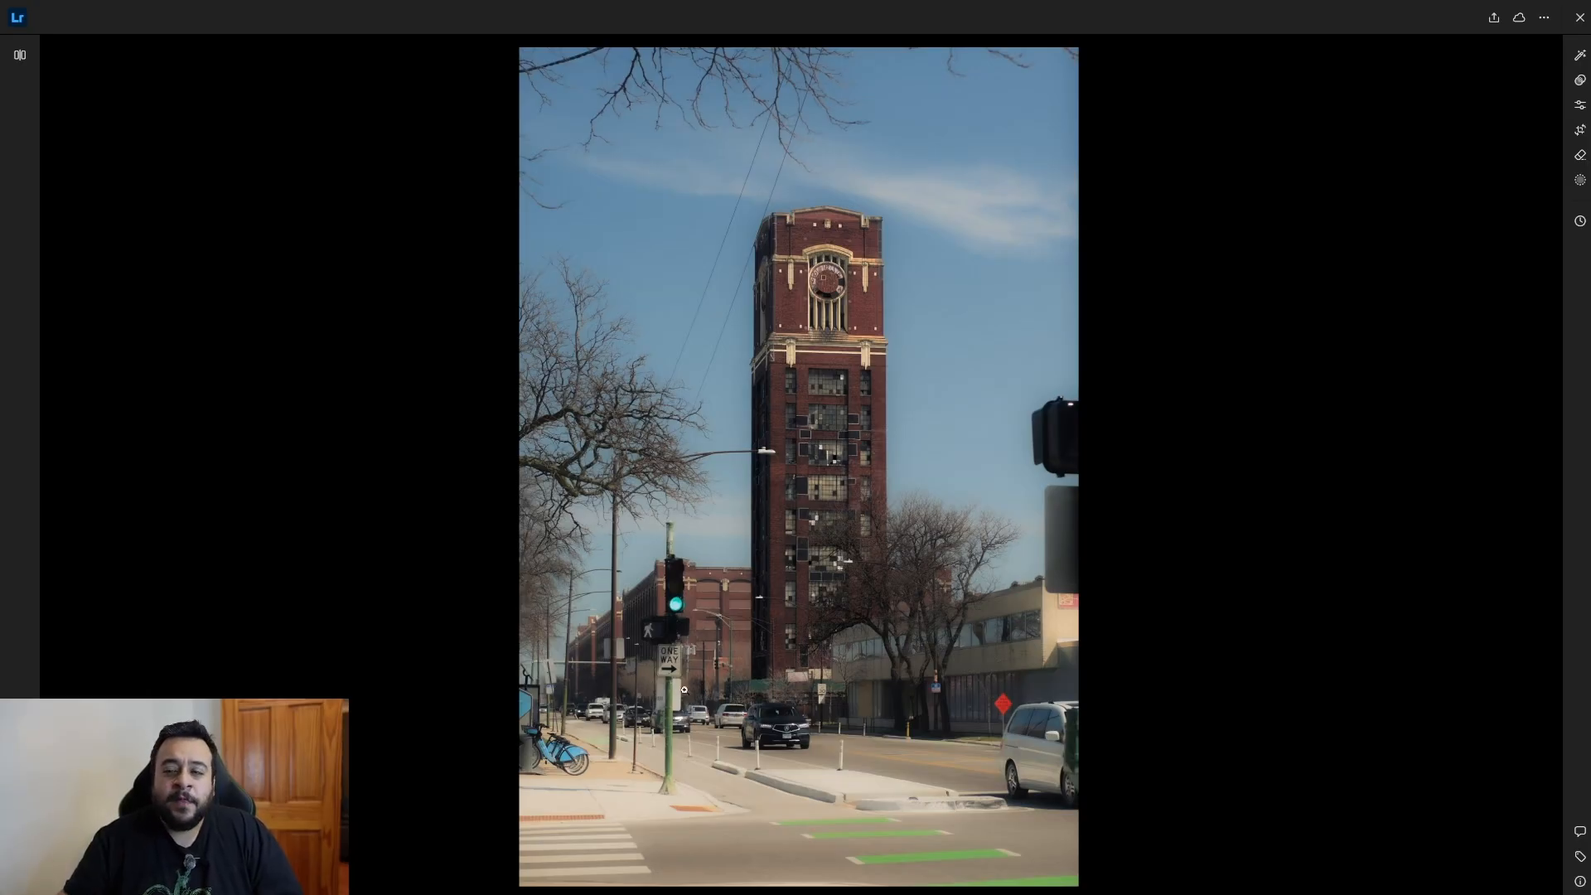
# Inspect the street, the white van, the red road sign and the dark traffic signal at the photo's edge up close.
pyautogui.click(901, 730)
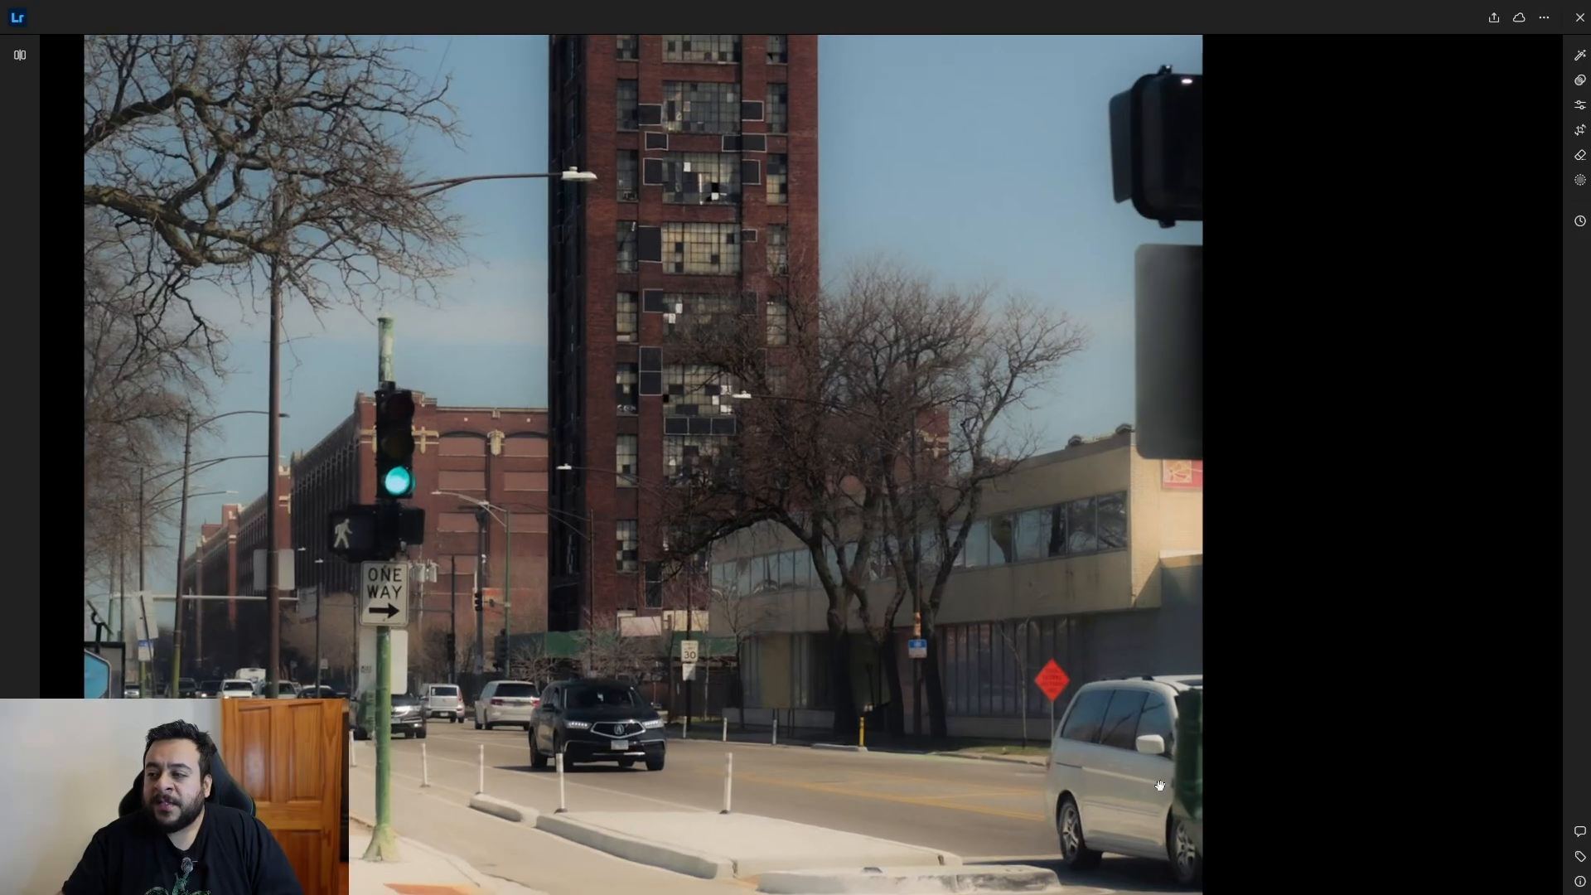
pyautogui.moveTo(1148, 790); pyautogui.dragTo(1106, 704)
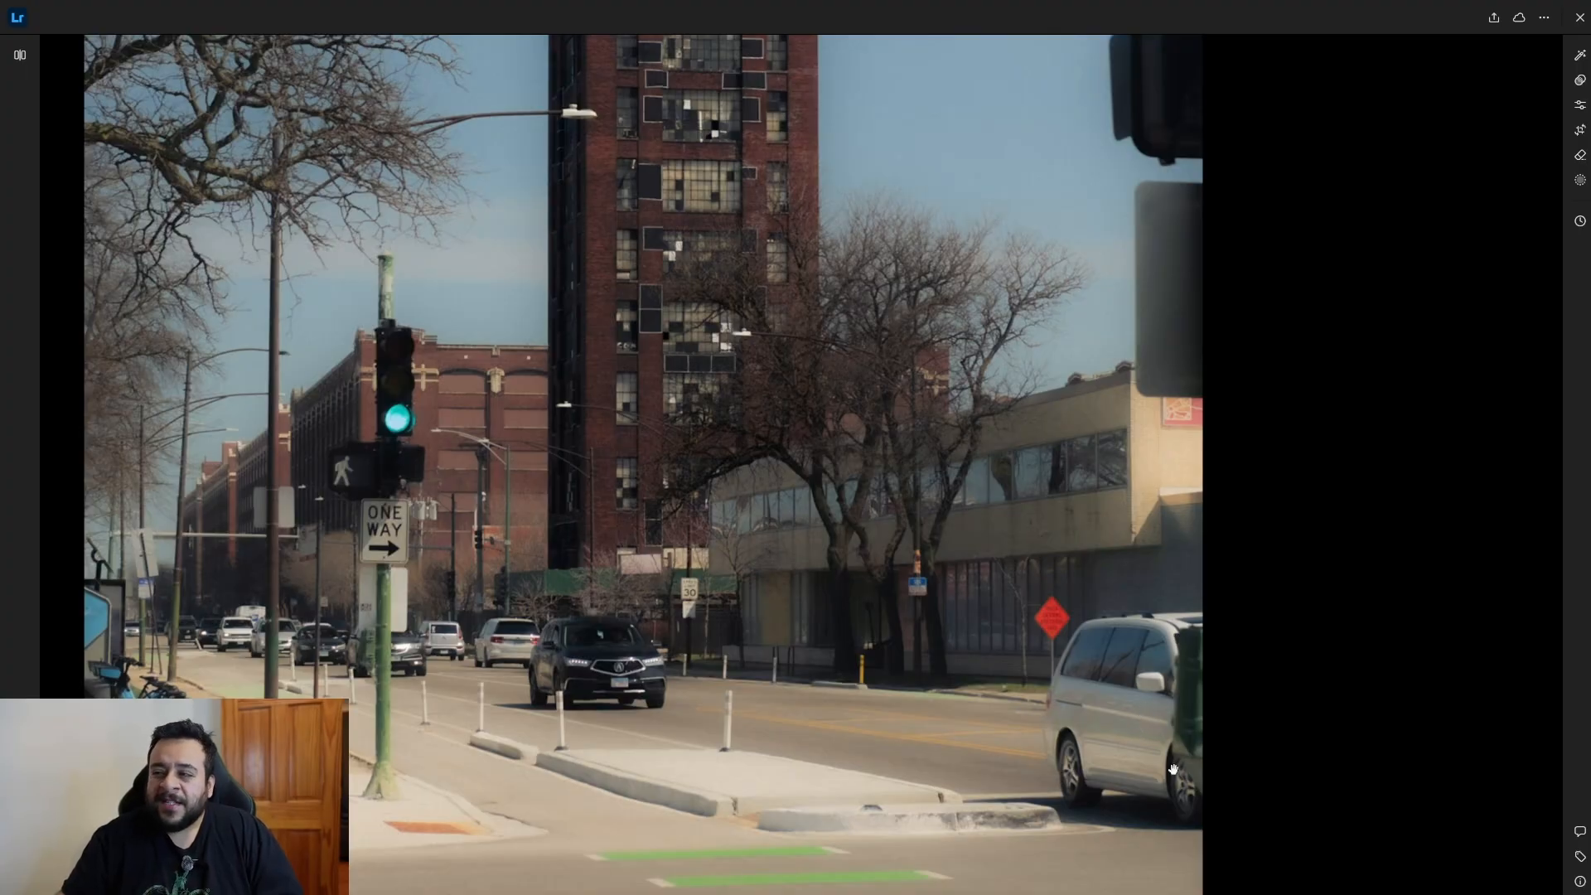
pyautogui.scroll(1, 1187, 750)
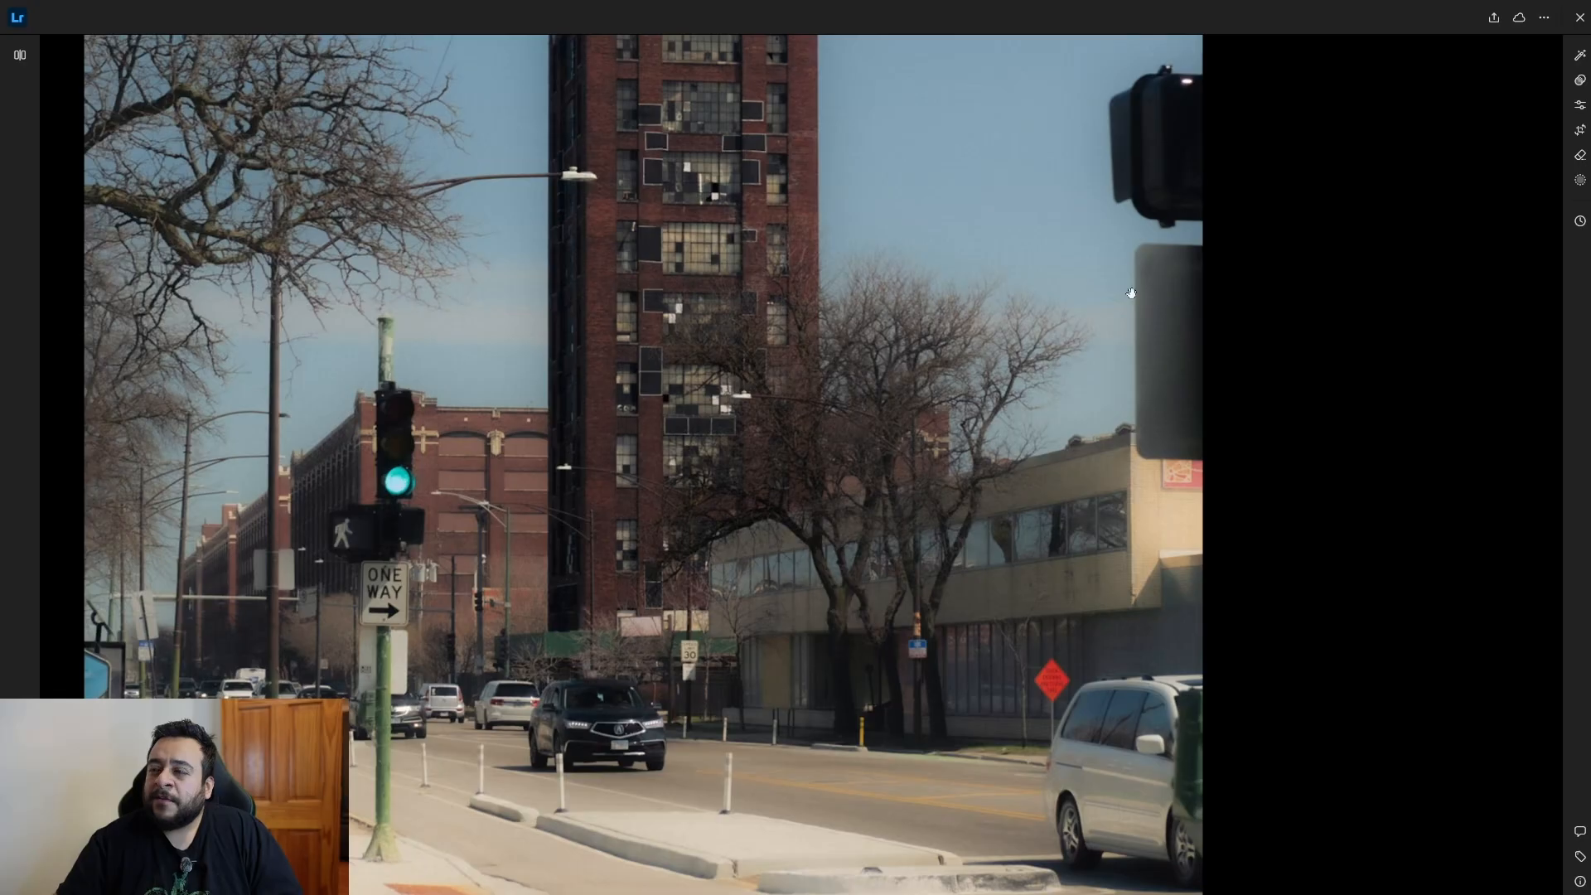
pyautogui.click(1126, 425)
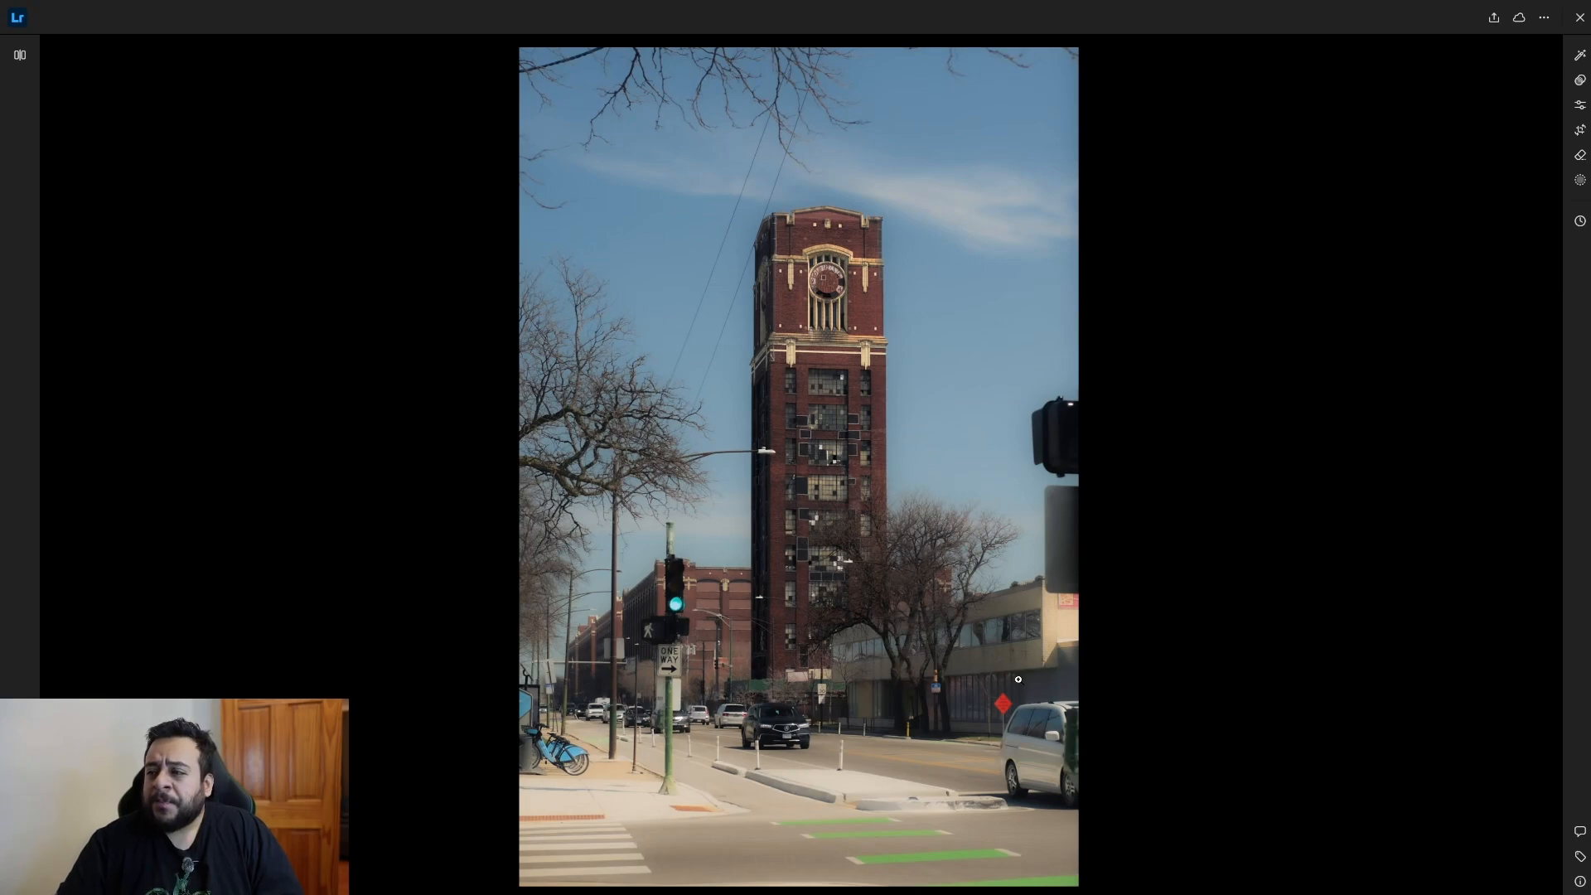
pyautogui.click(1003, 711)
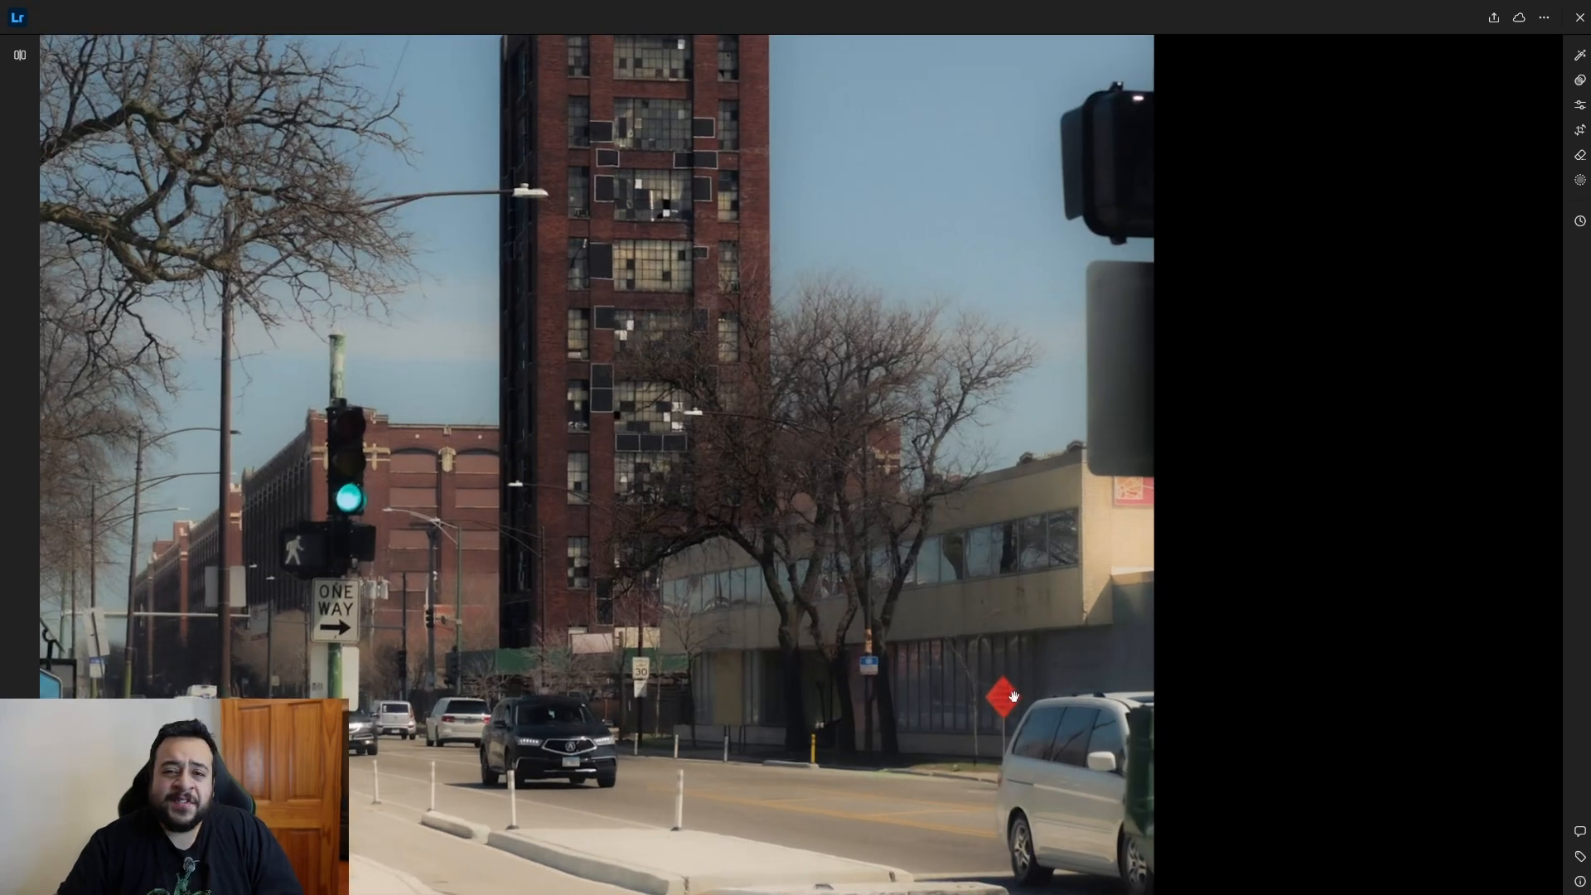
pyautogui.click(1007, 700)
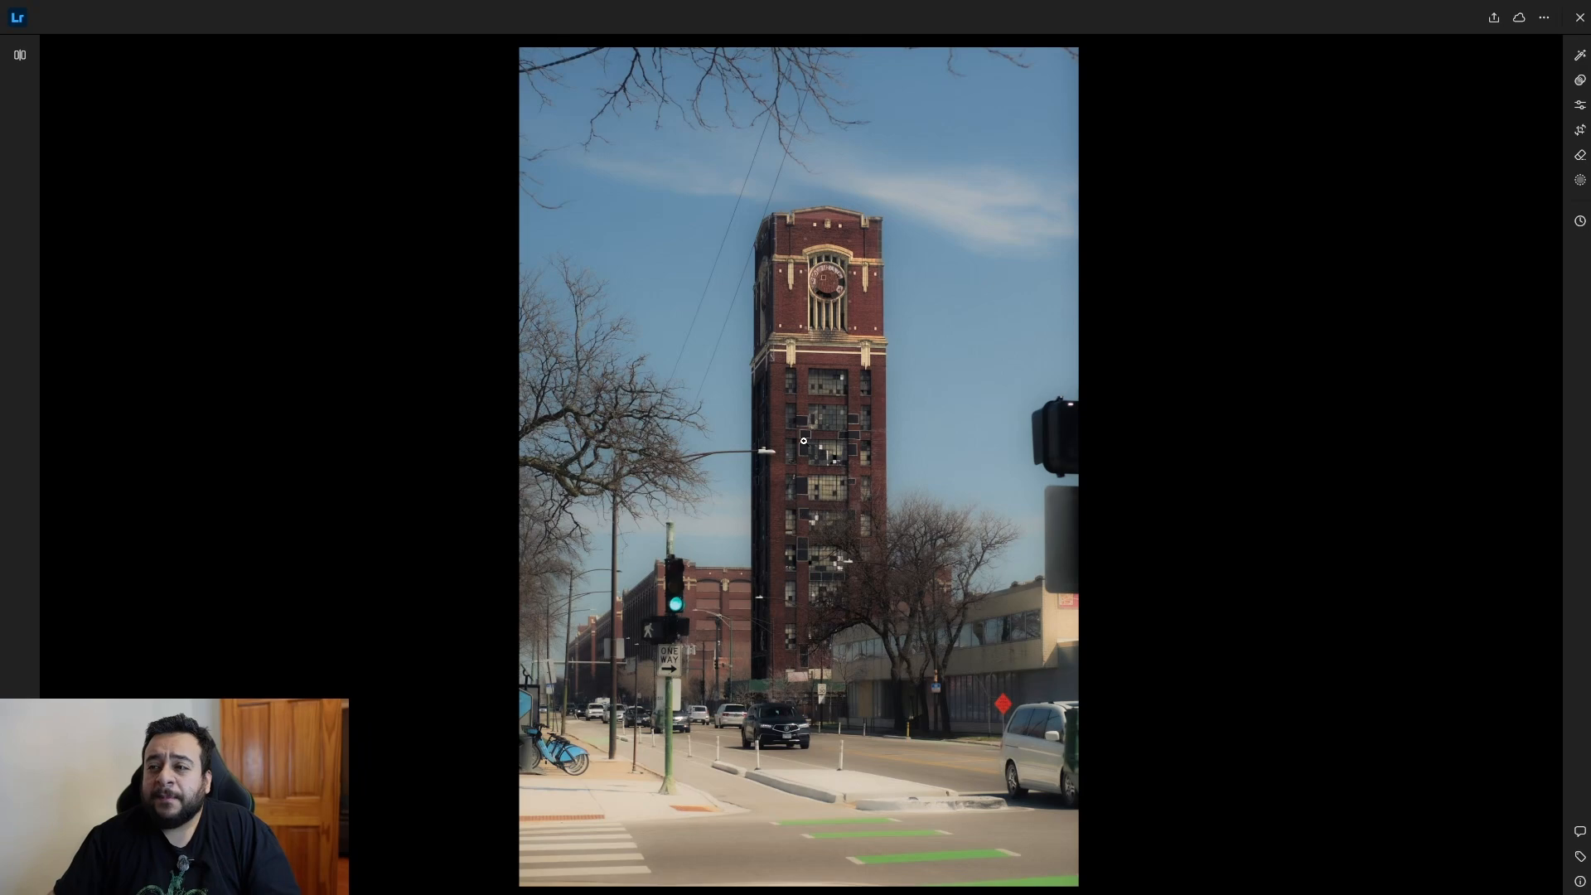
# Inspect the tower's clock face and the bare tree branches up close, and return to the full photo.
pyautogui.click(785, 484)
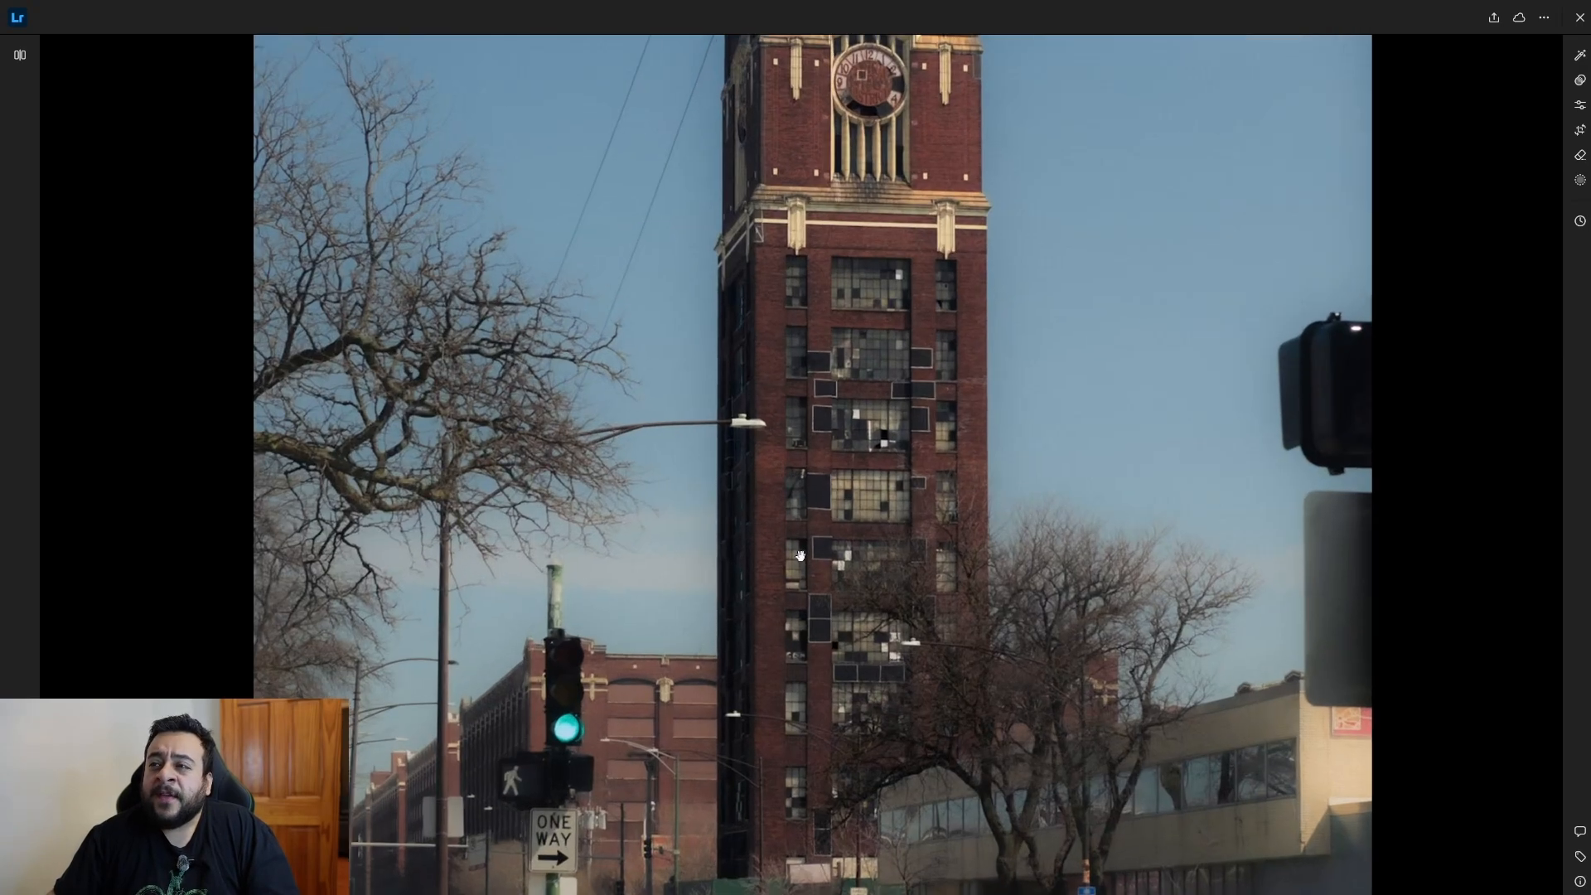
pyautogui.scroll(3, 801, 554)
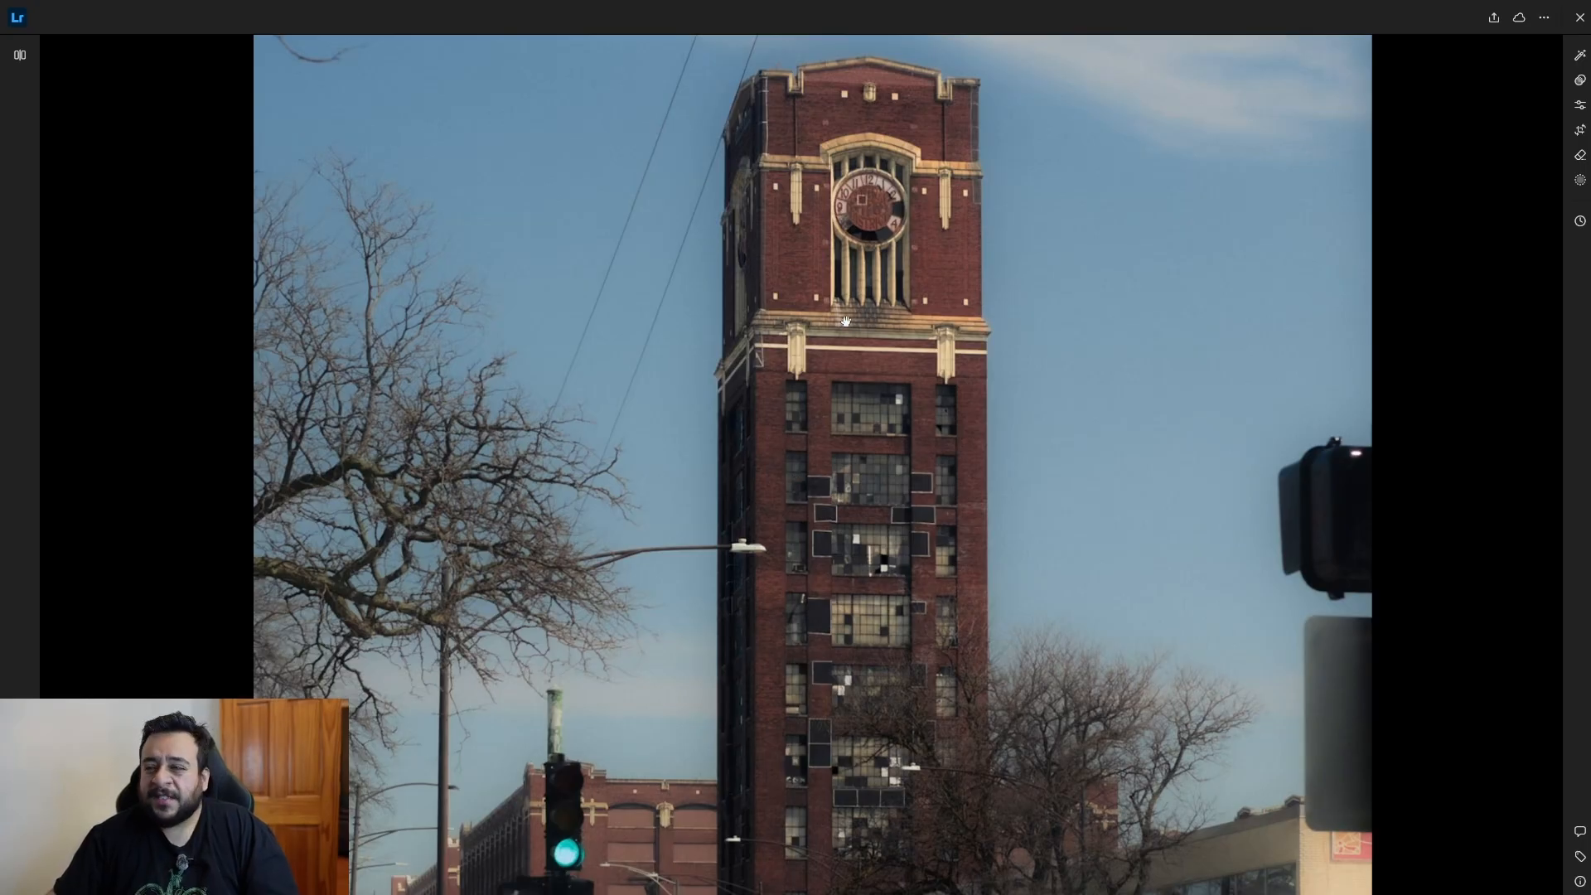
pyautogui.click(842, 462)
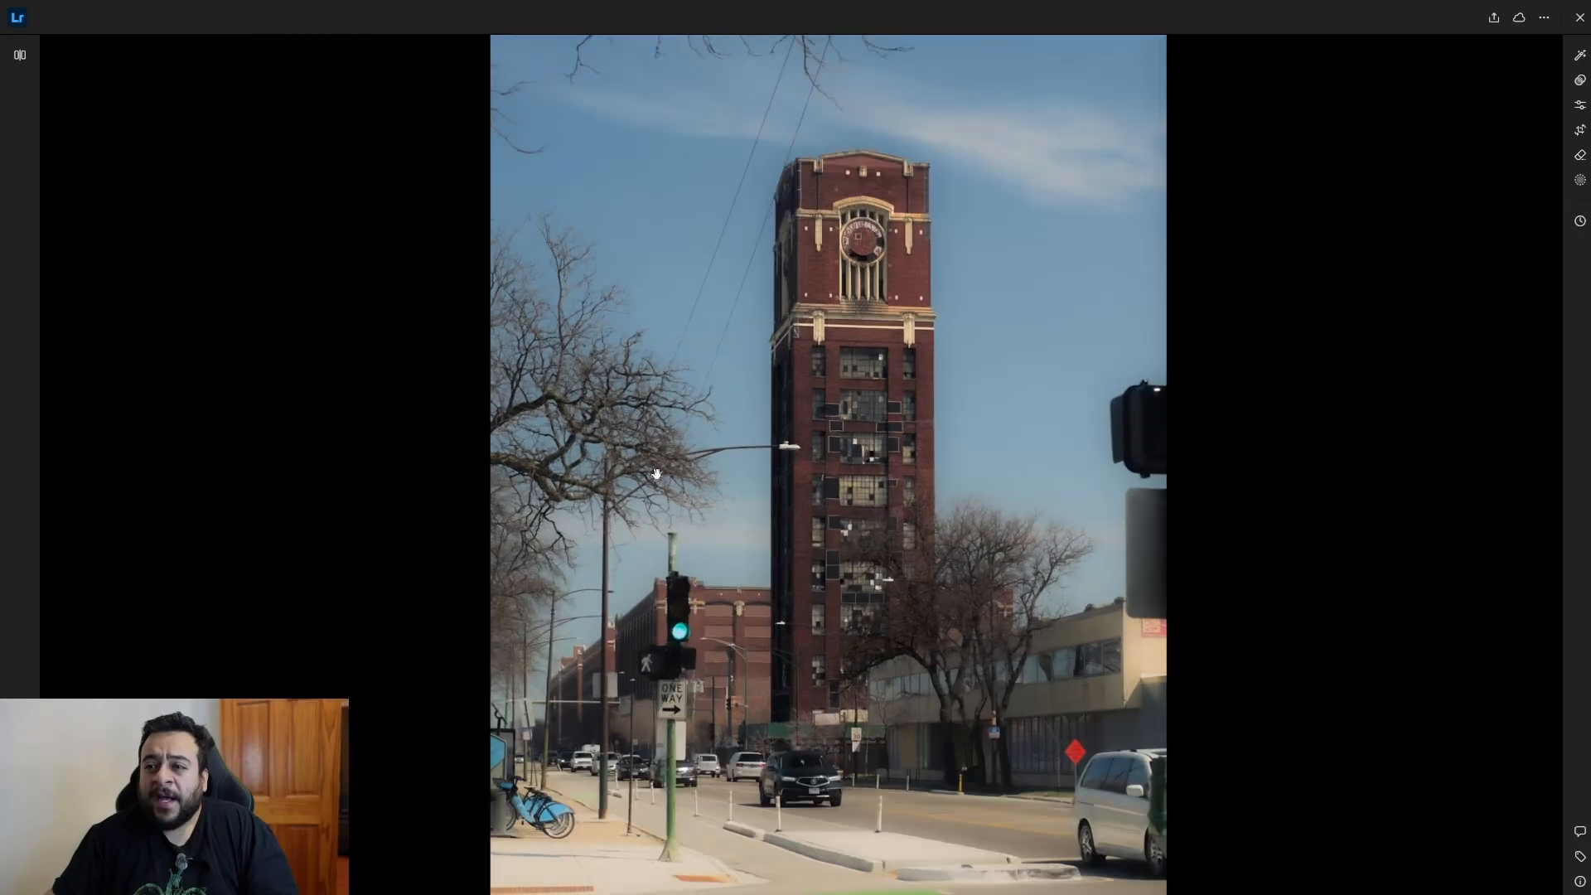
pyautogui.click(657, 473)
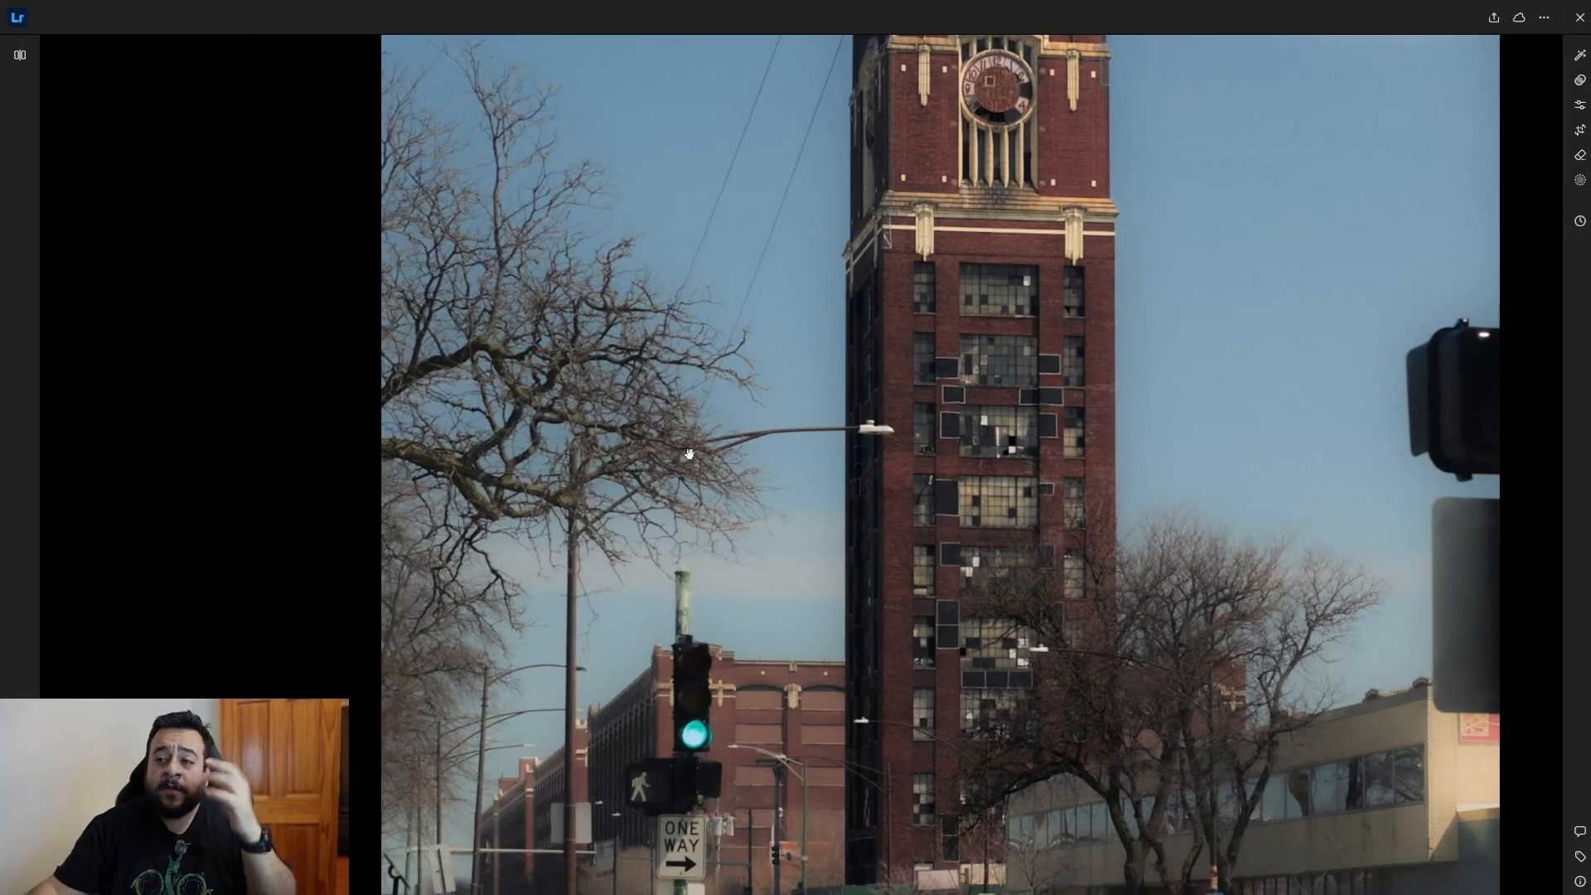
pyautogui.scroll(2, 688, 518)
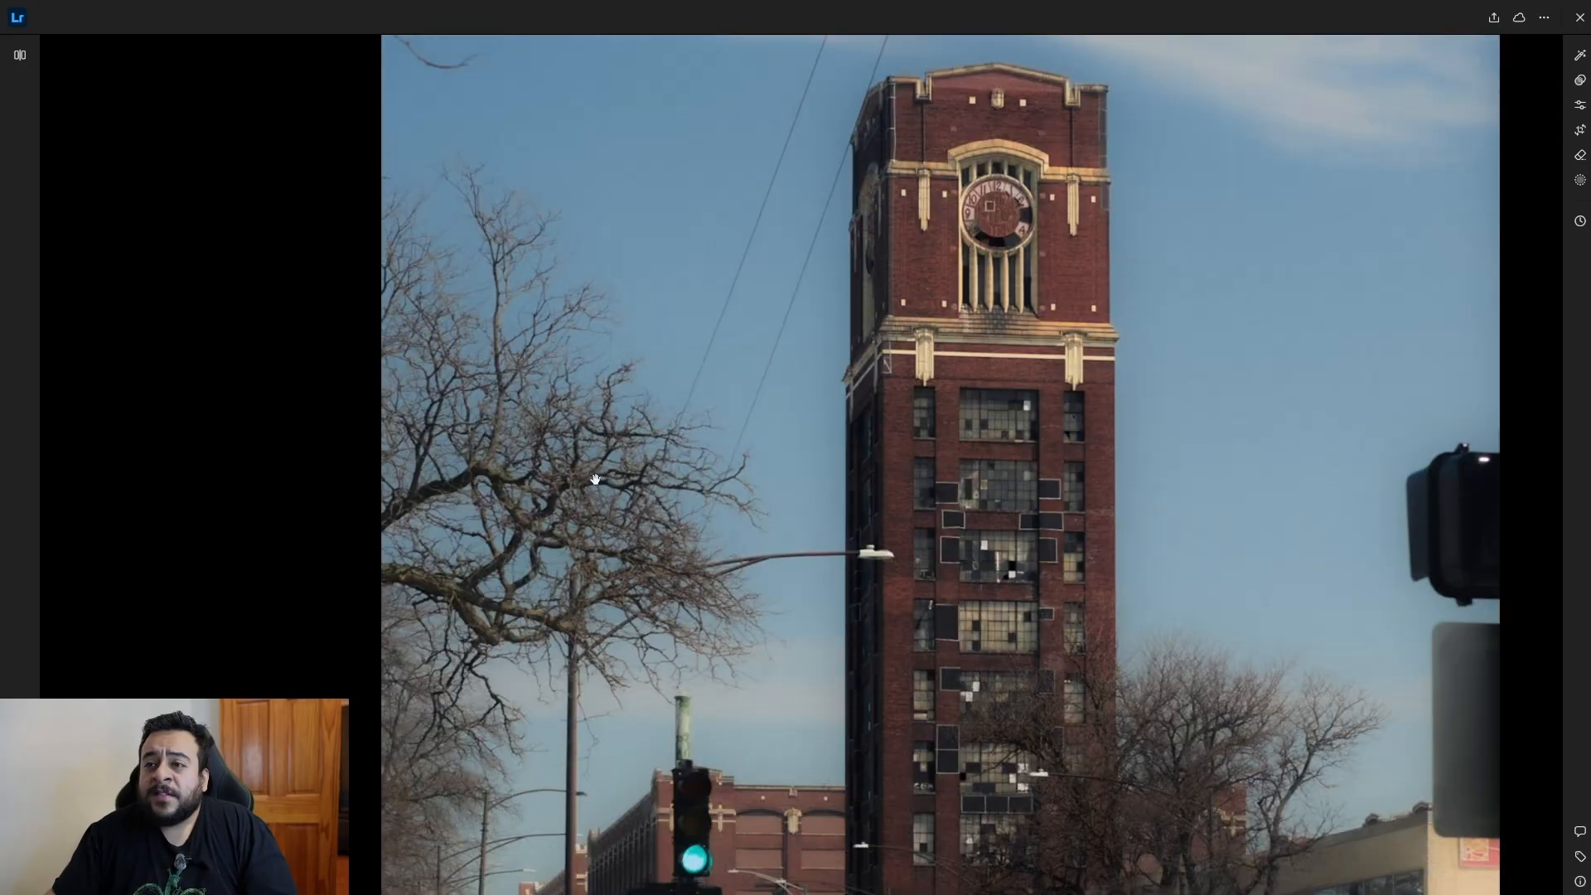
pyautogui.scroll(-5, 595, 479)
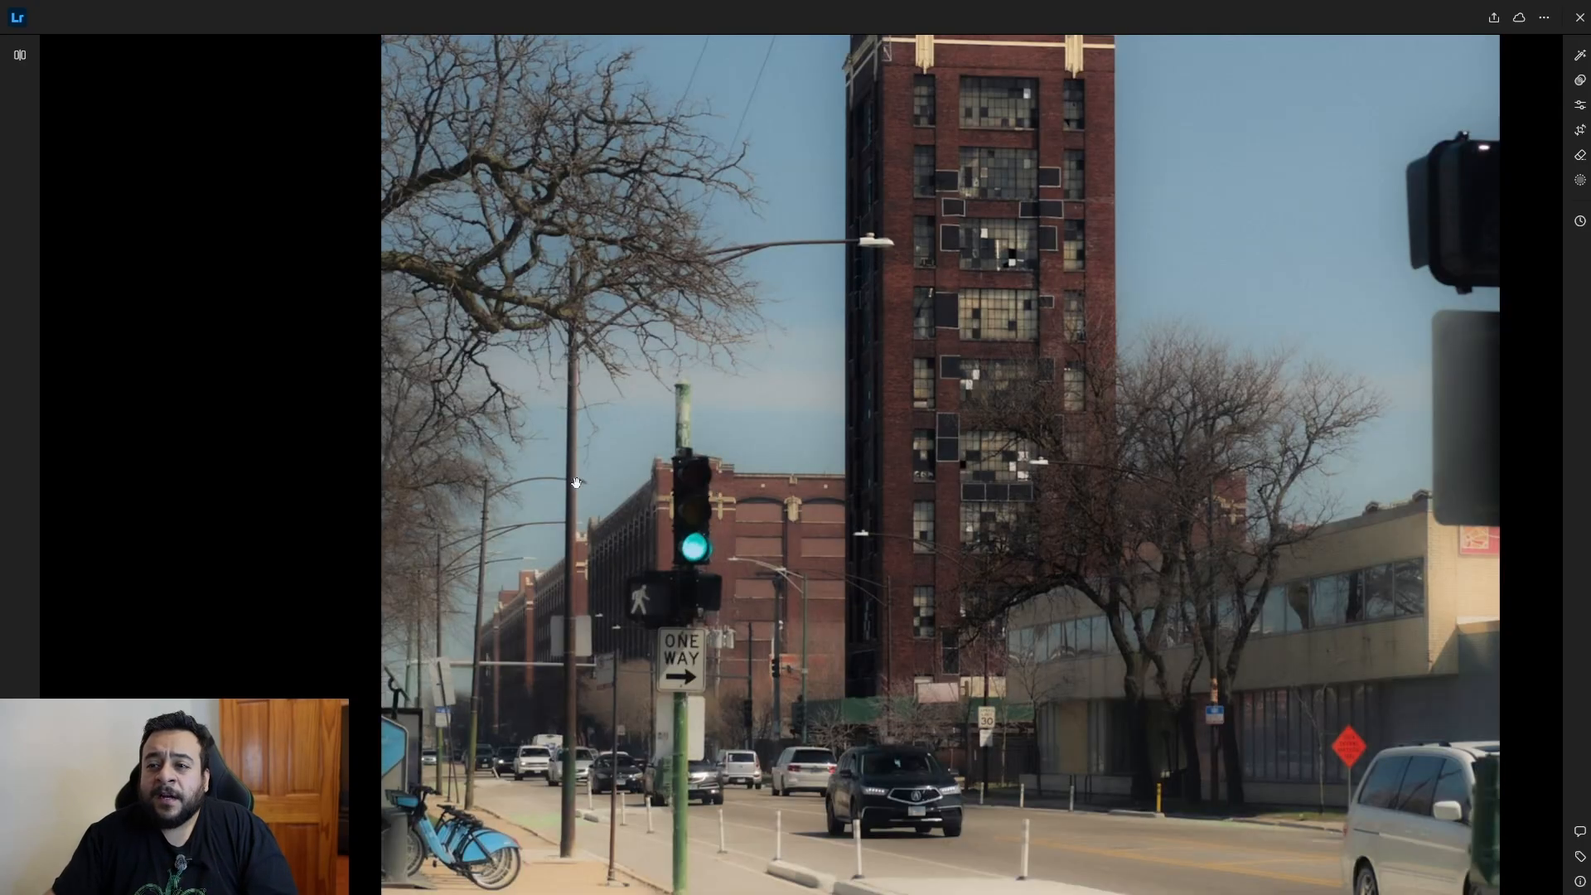
pyautogui.click(704, 503)
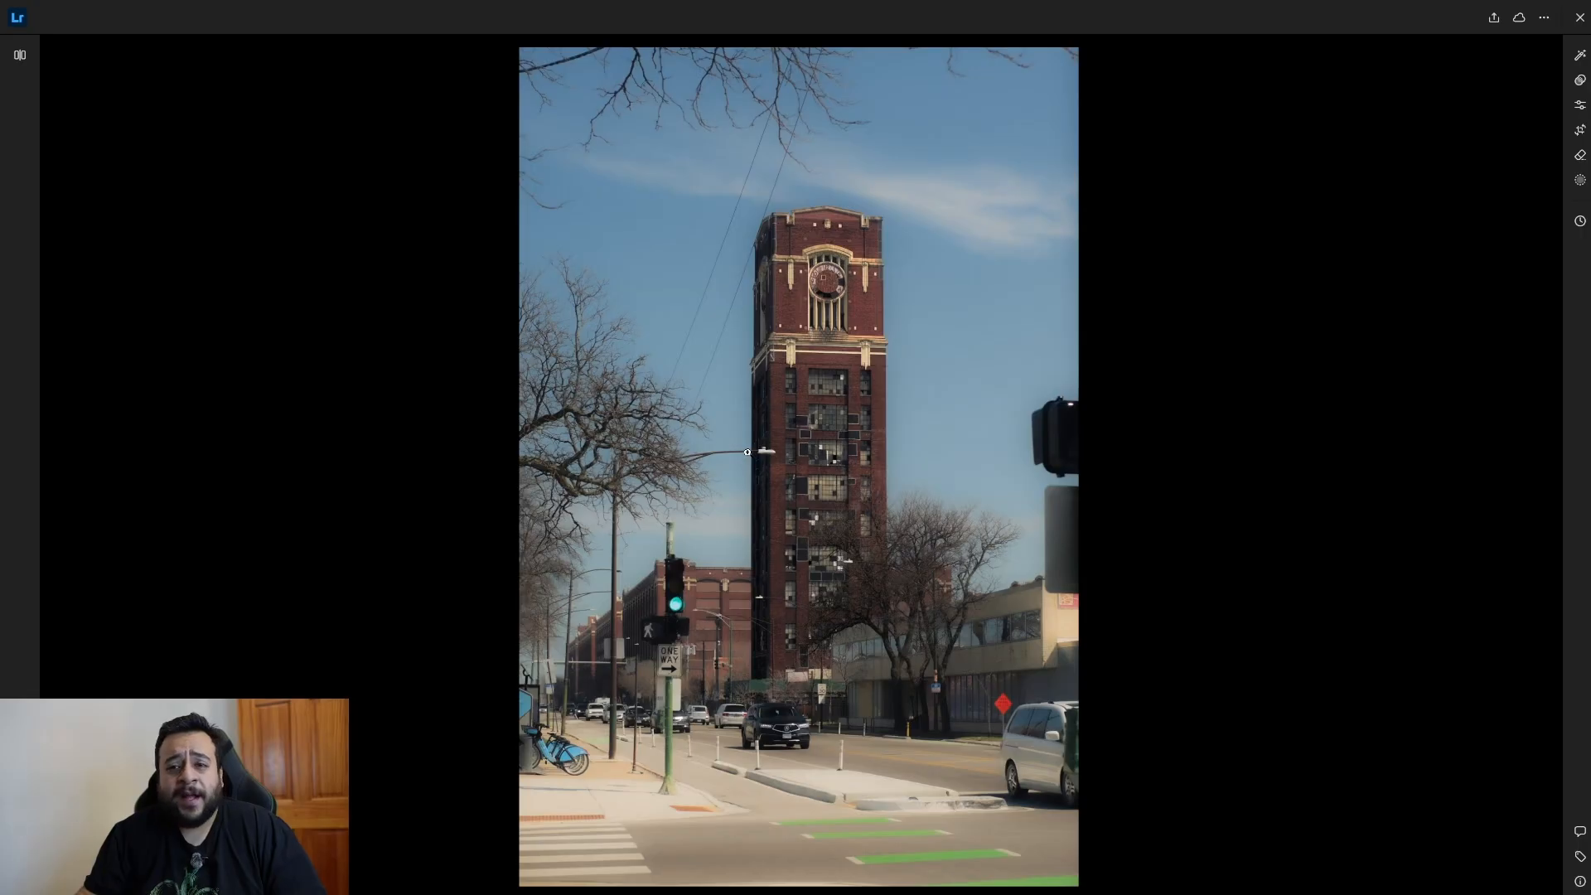
# Compare the softer tower photo with the sharper, more tightly cropped one, ending on the sharper photo.
pyautogui.press('Right')
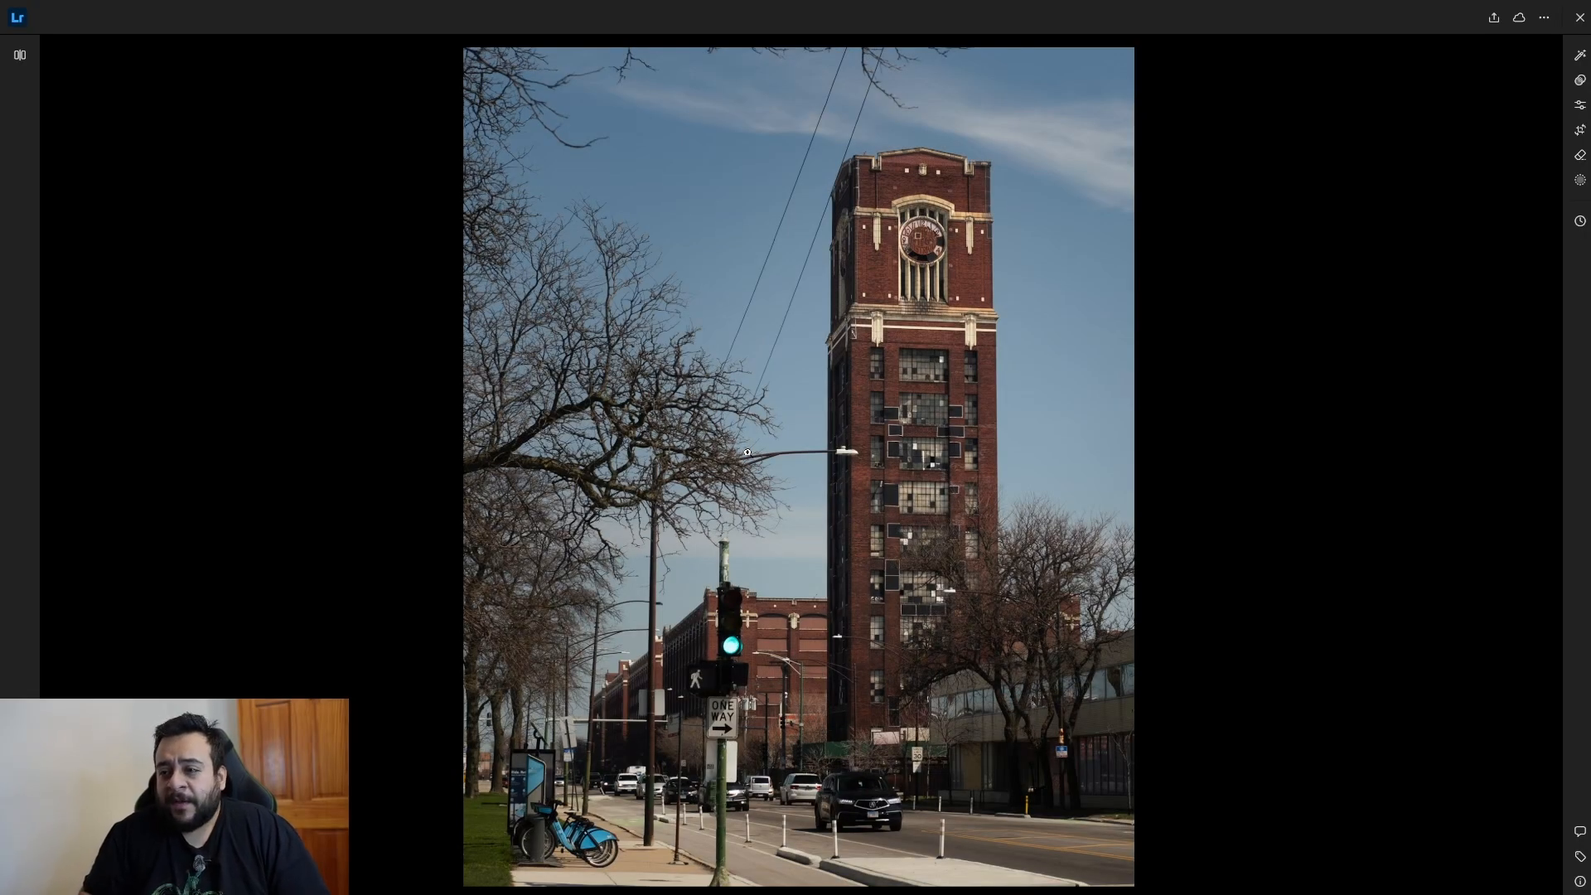
pyautogui.press('Left')
pyautogui.press('Right')
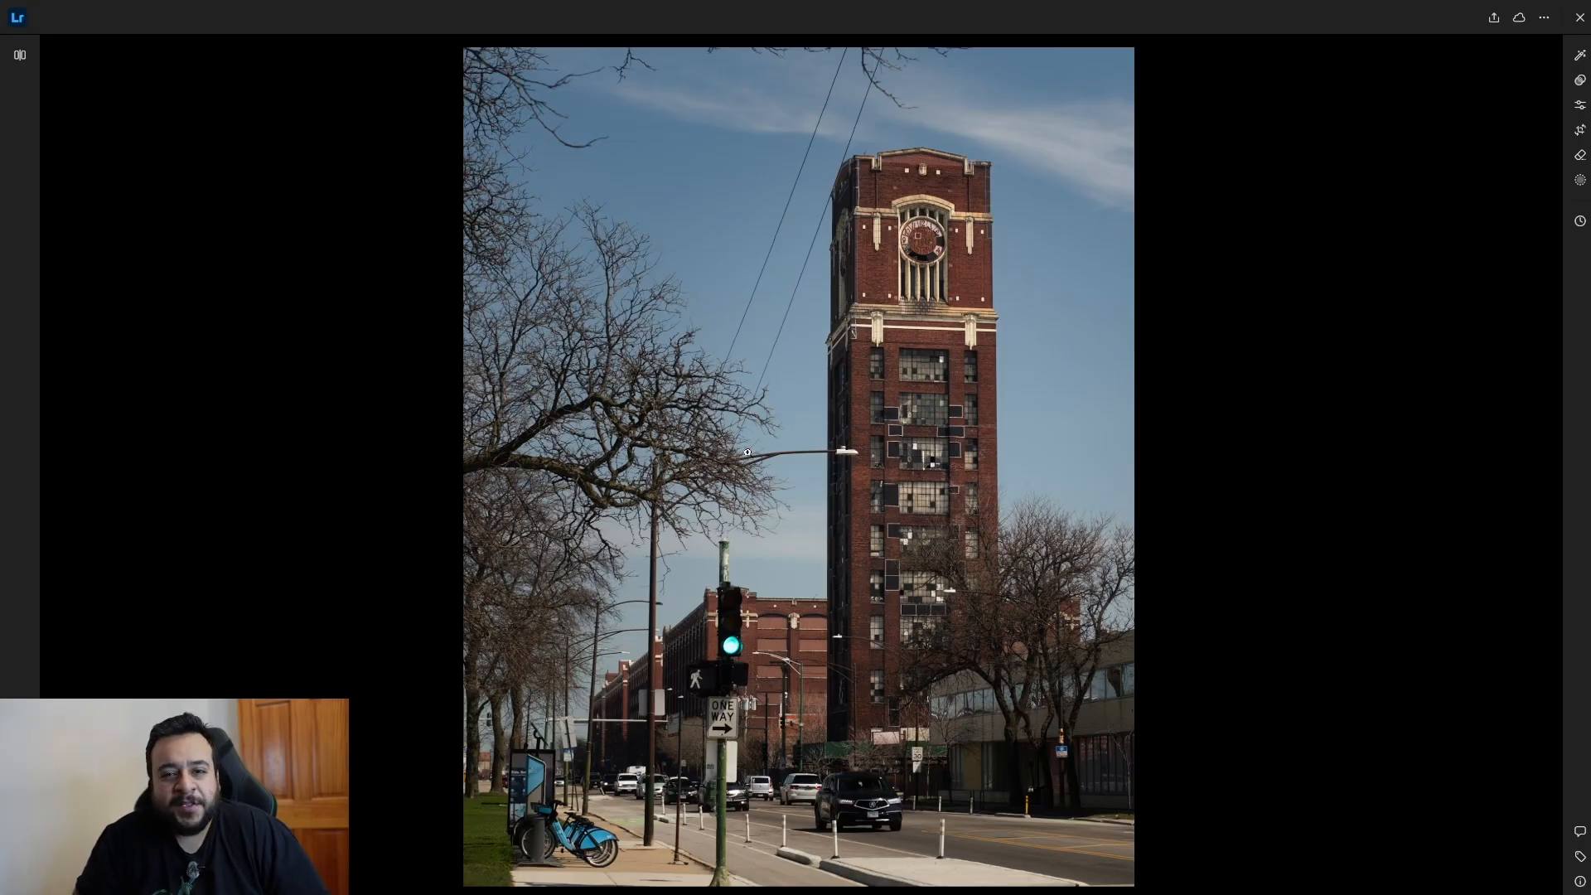
pyautogui.press('Right')
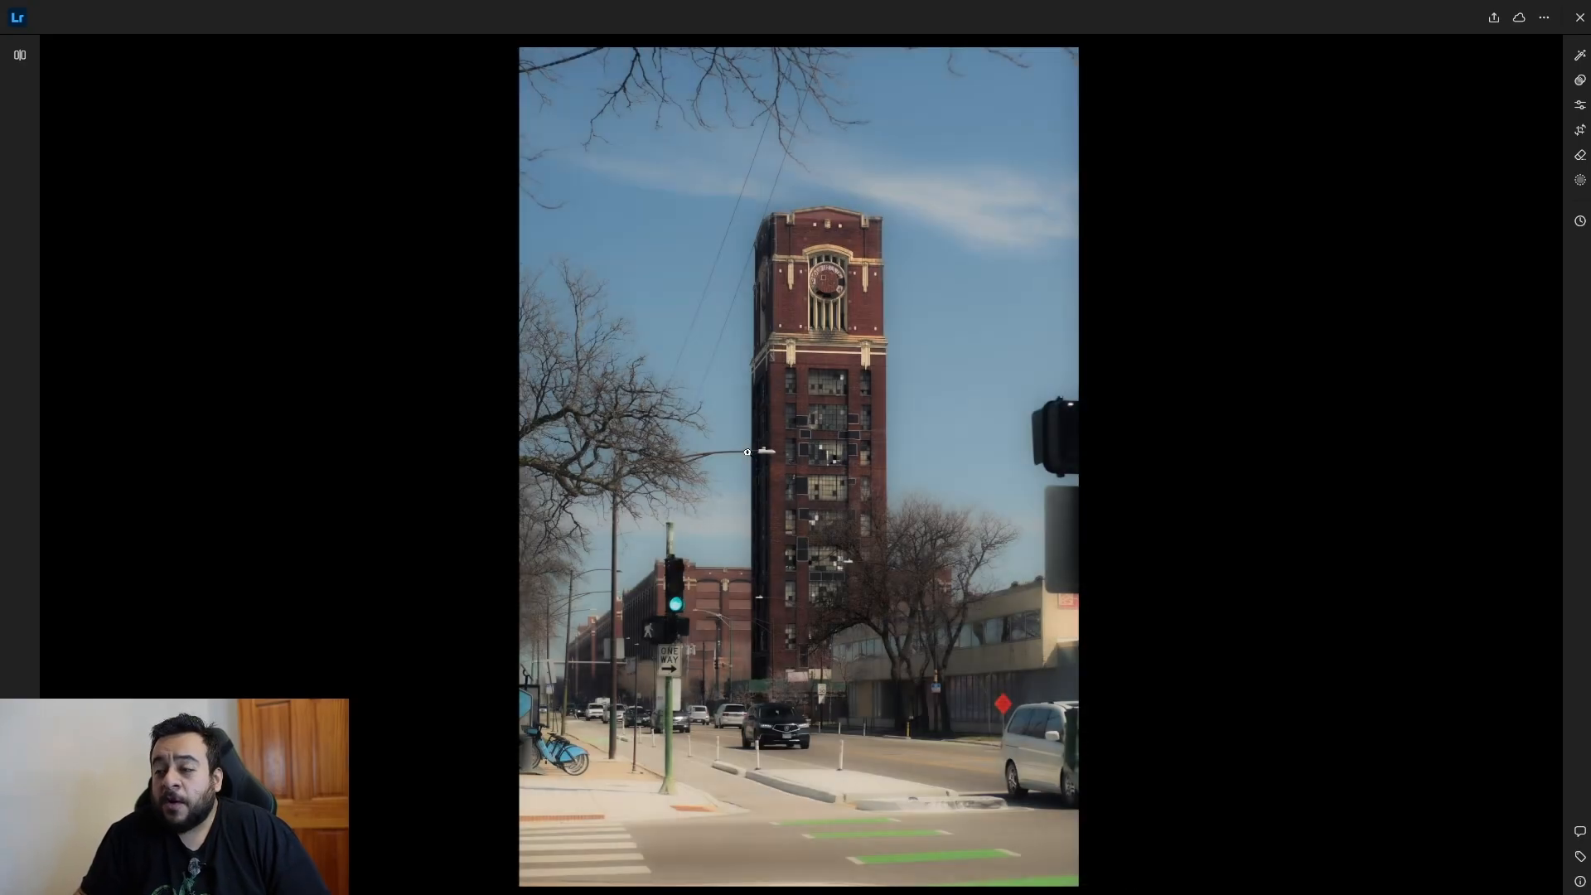
pyautogui.press('Right')
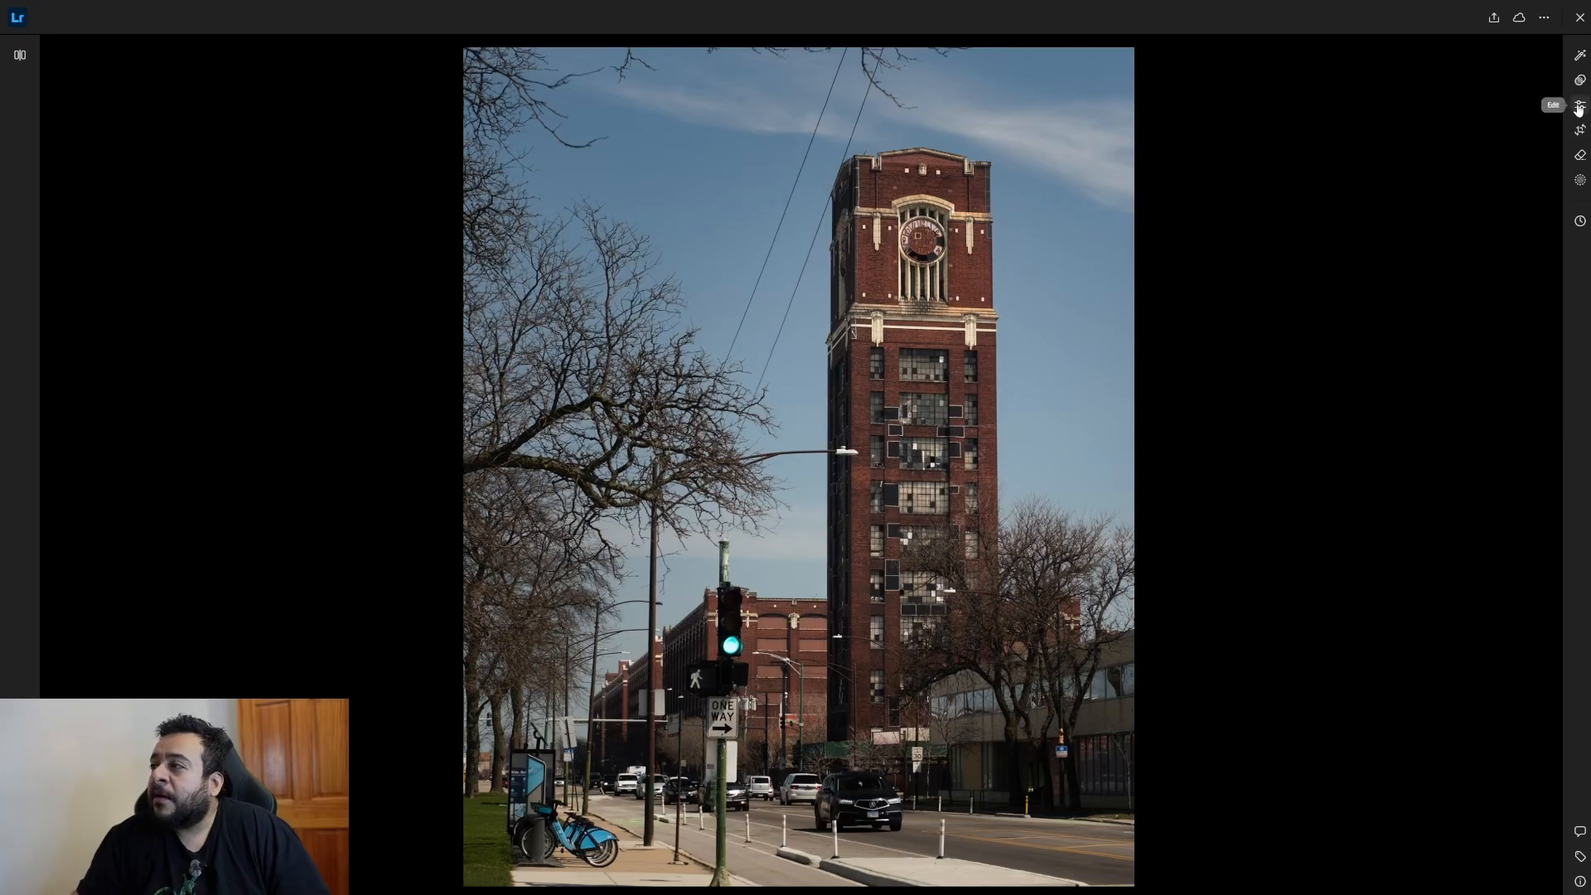
# Check the sharper tower photo's crop against its full frame, and compare the edit settings of both photos.
pyautogui.click(1580, 130)
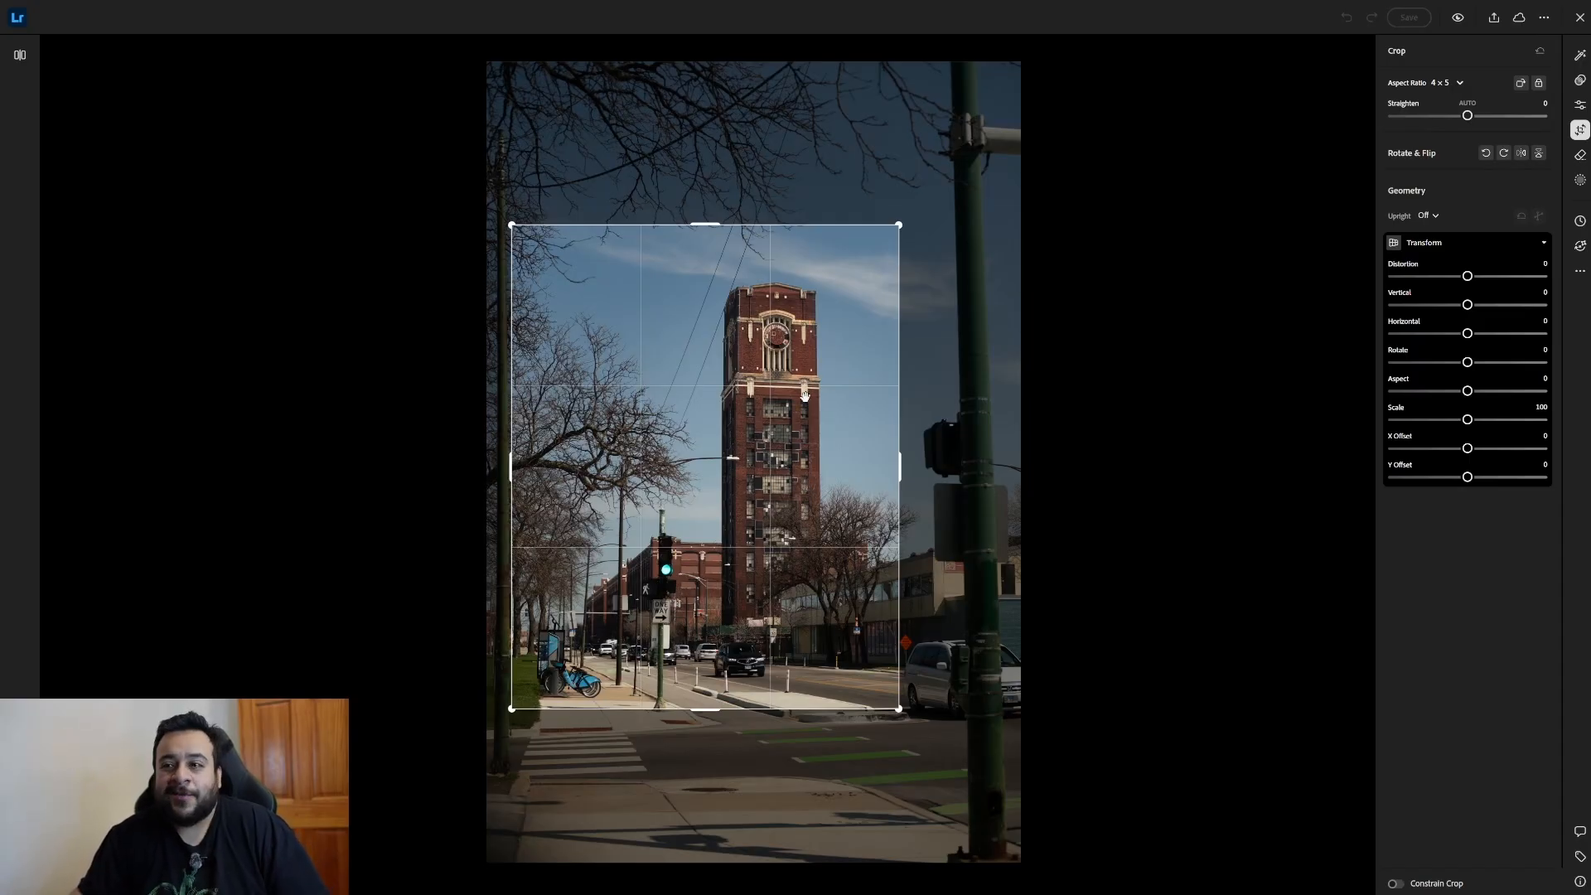
pyautogui.click(1580, 105)
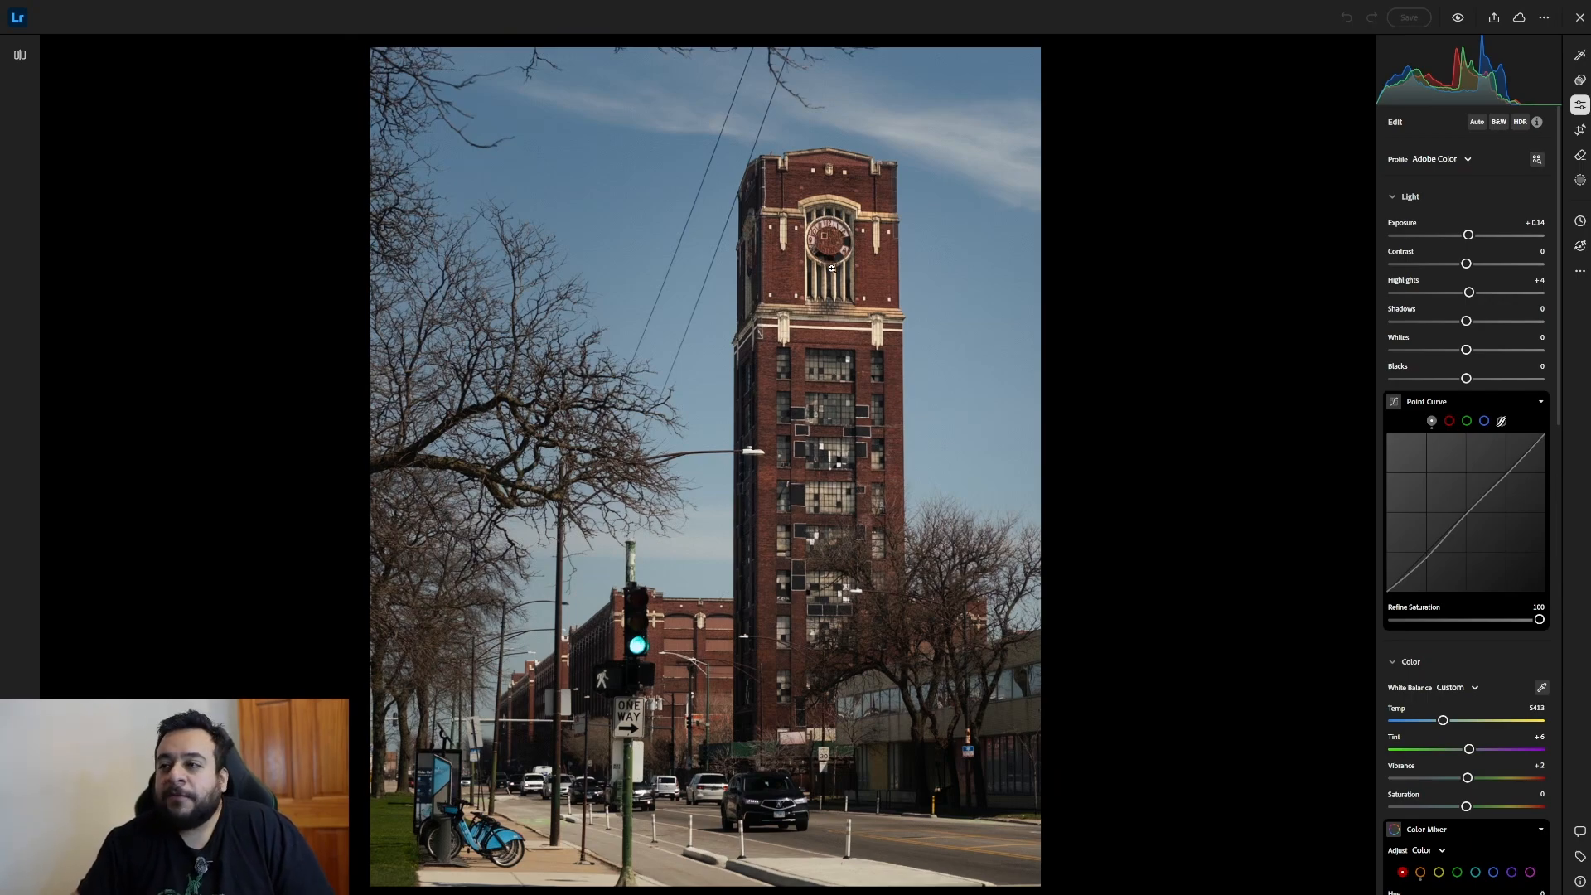
pyautogui.press('Right')
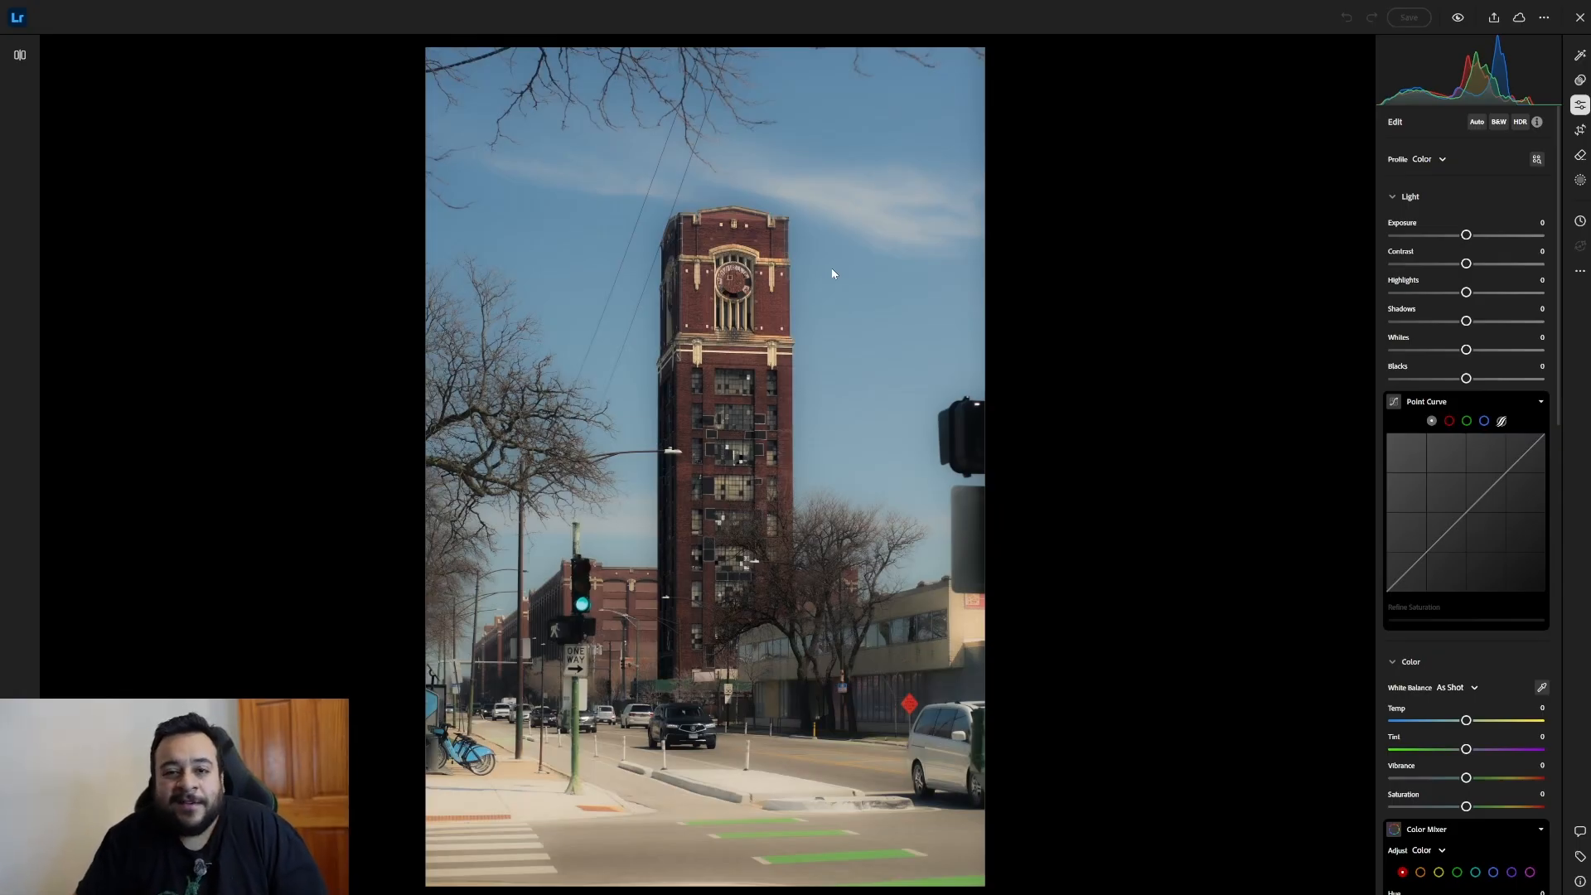
pyautogui.press('Right')
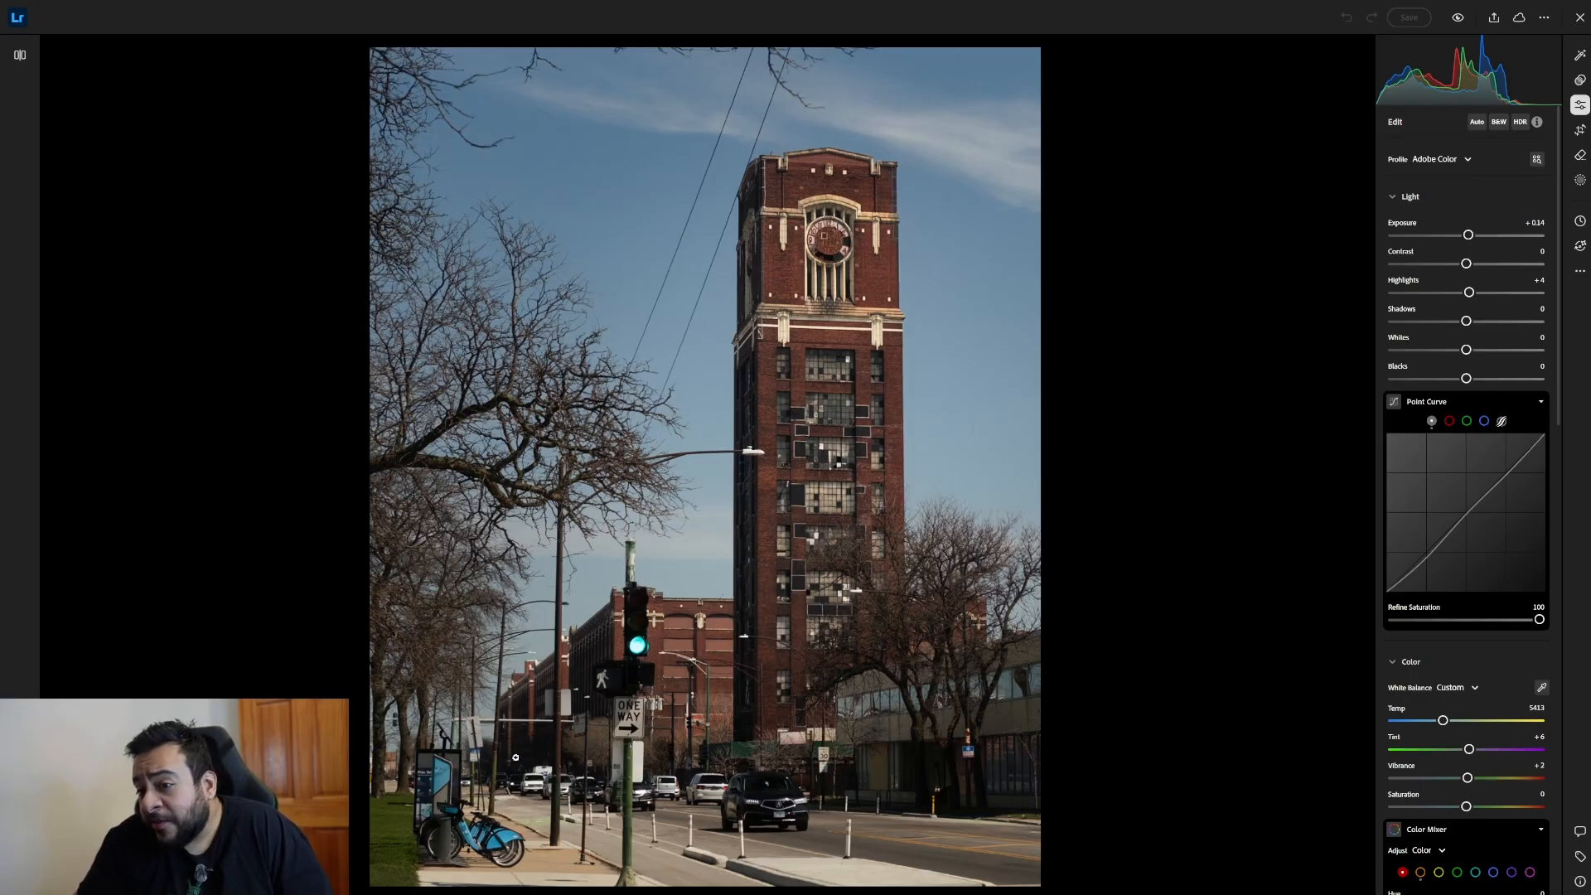
# Enlarge the sharper tower photo and review its point curve, white balance, tint, vibrance and saturation settings.
pyautogui.scroll(3, 537, 753)
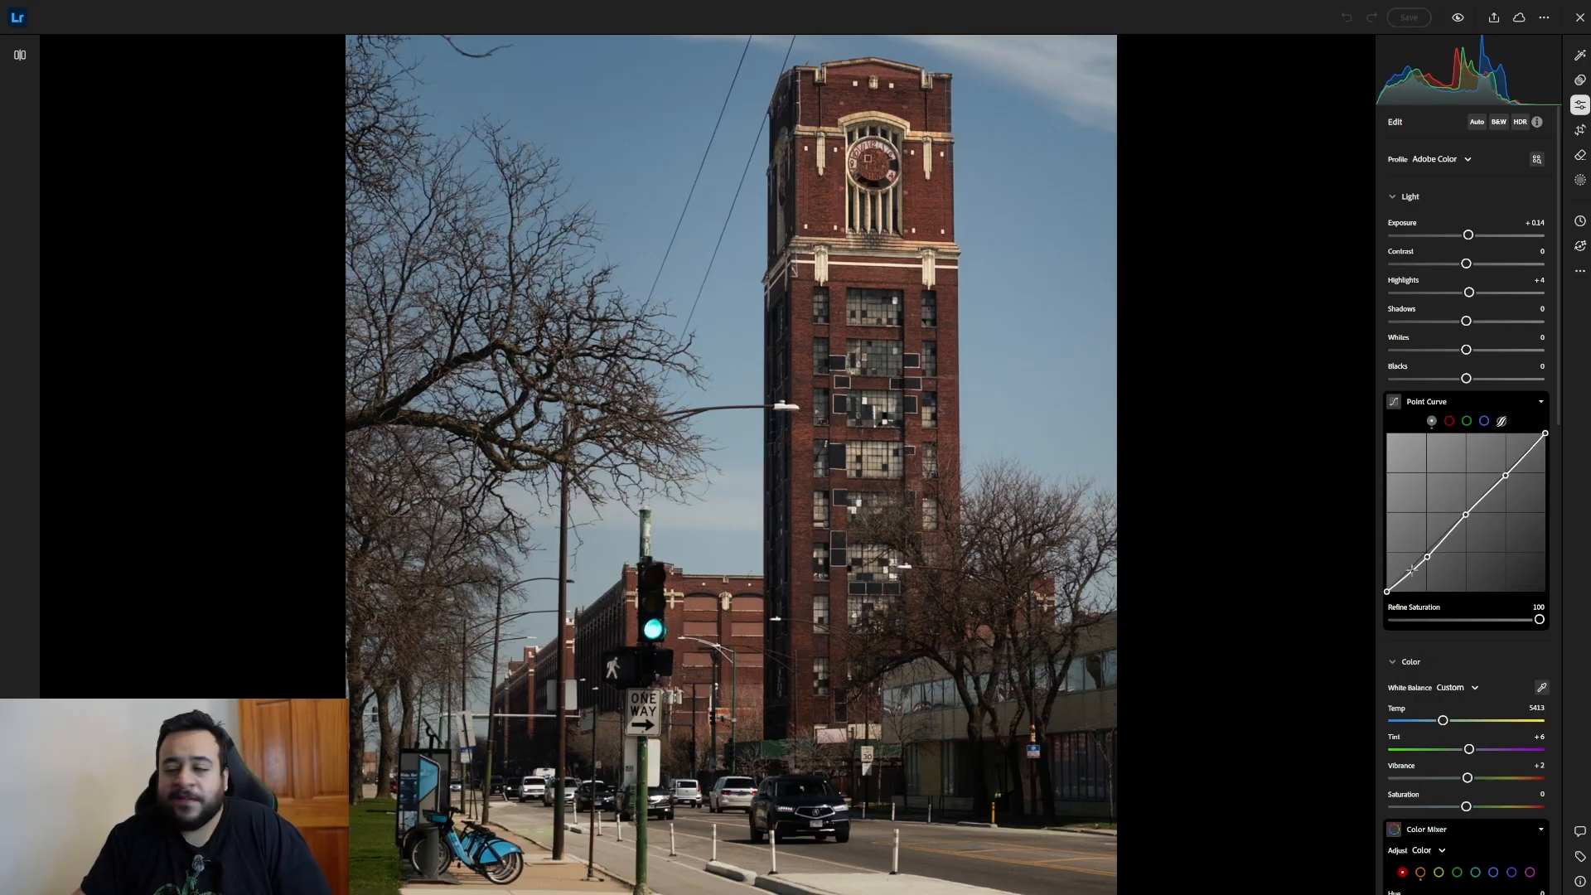
pyautogui.scroll(-1, 1438, 614)
pyautogui.scroll(-3, 1439, 614)
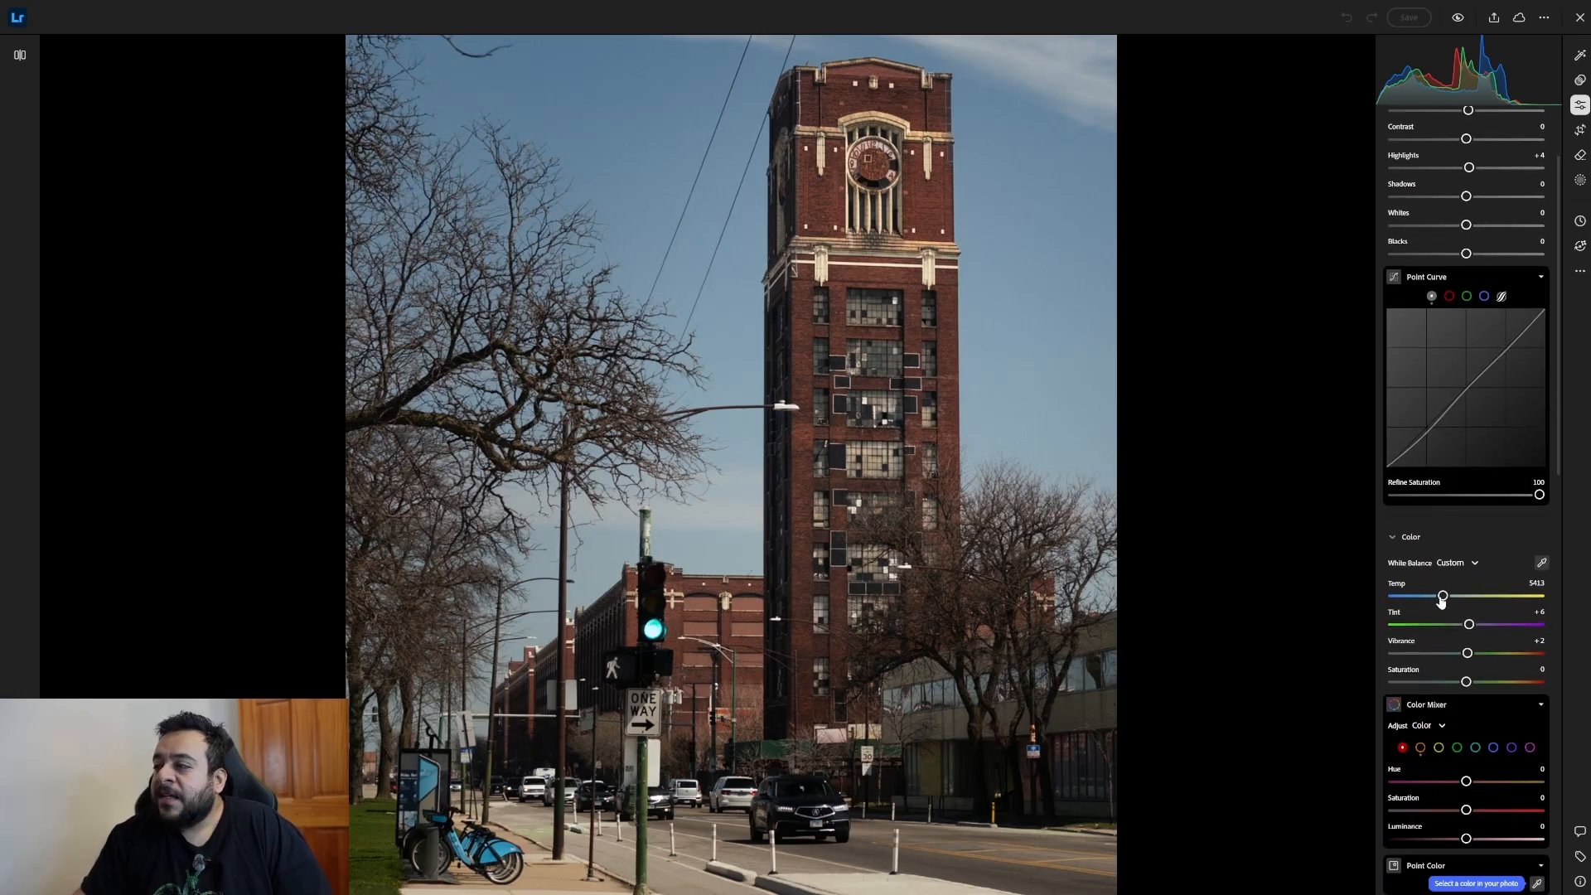
pyautogui.scroll(-2, 1446, 595)
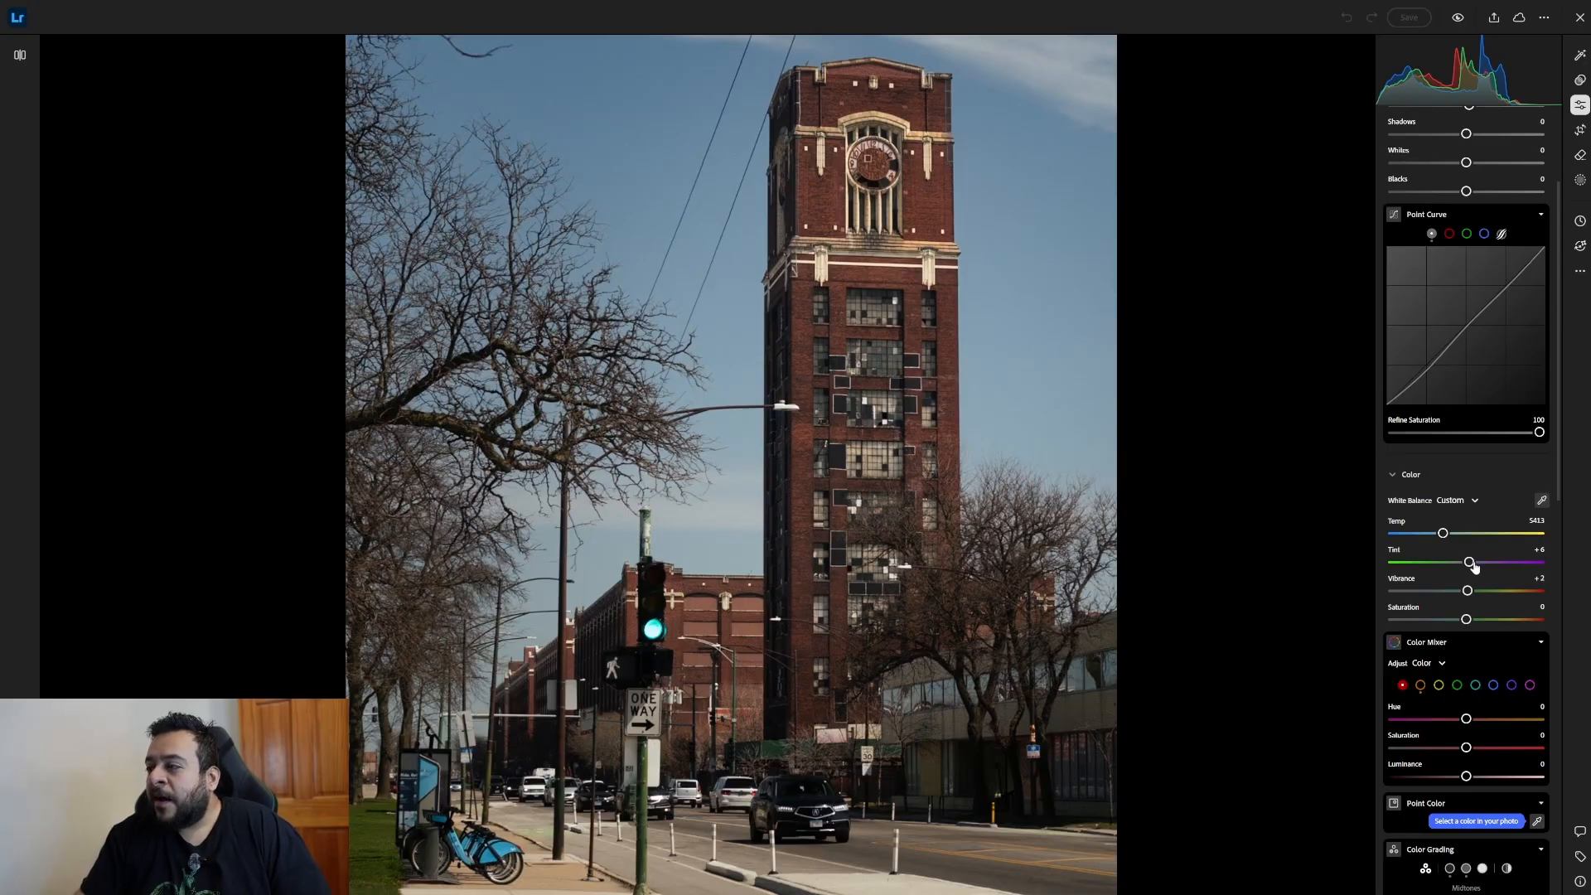
pyautogui.scroll(-1, 1472, 567)
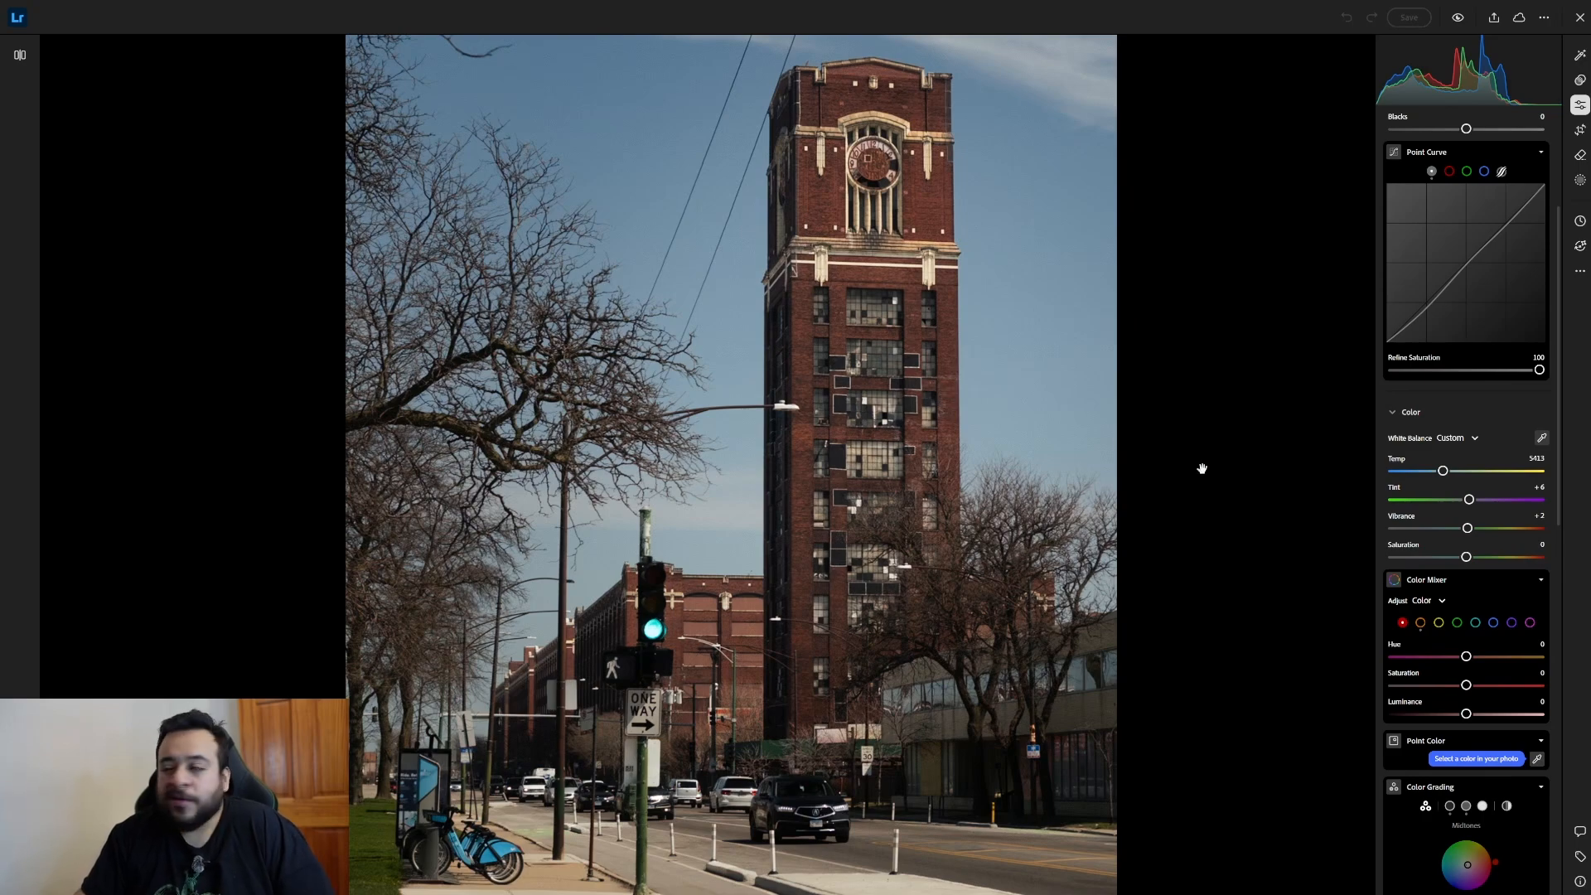
pyautogui.scroll(-1, 1467, 633)
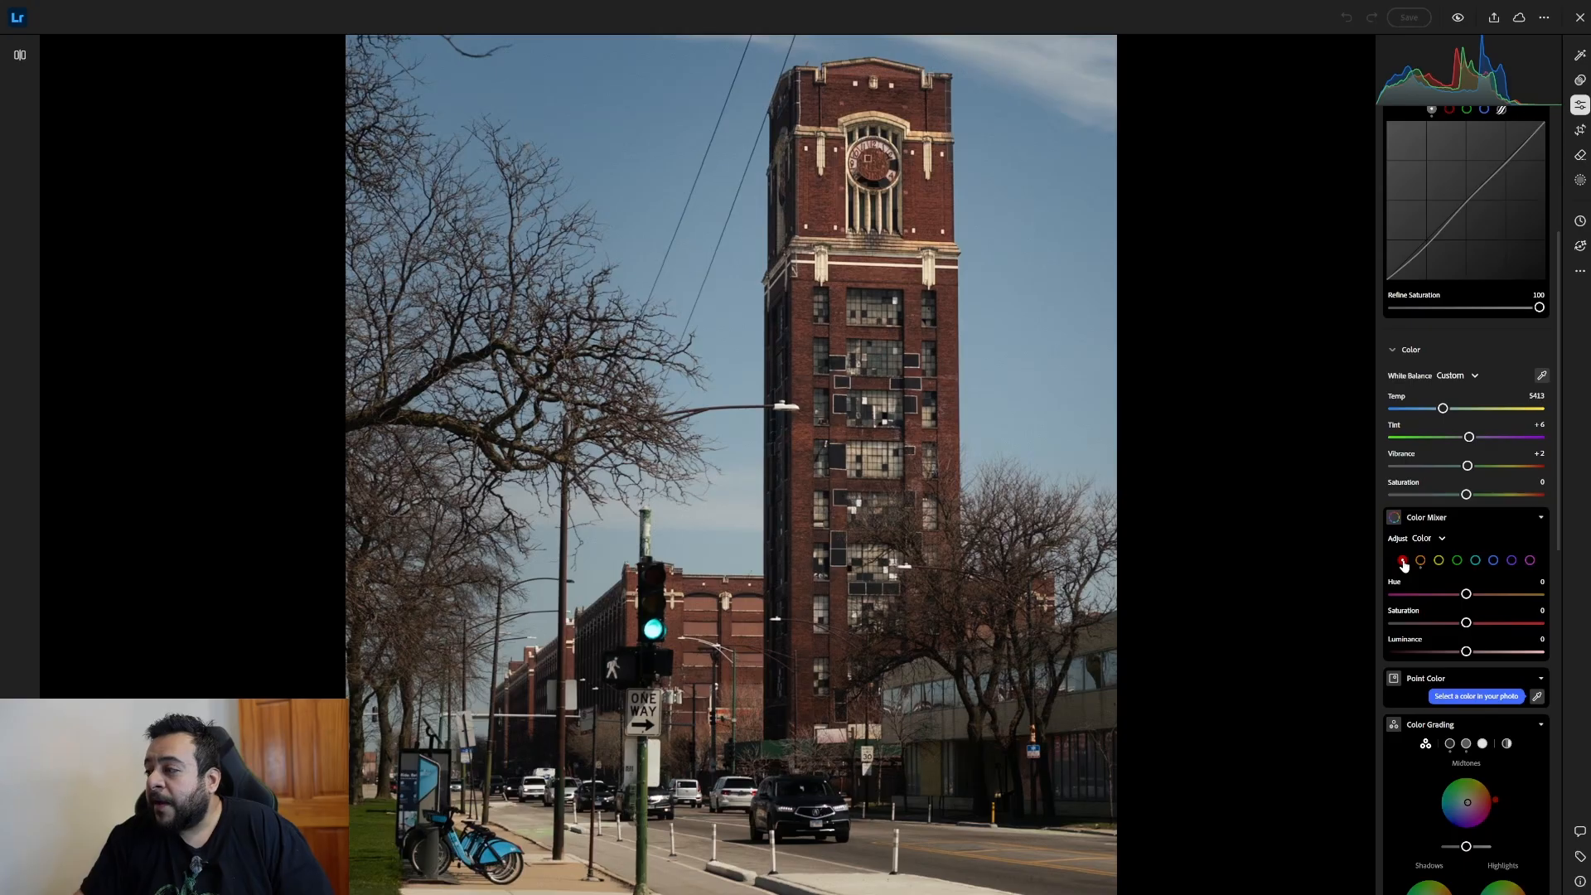
# Compare the Color Mixer adjustments of the red and orange channels, ending on orange.
pyautogui.scroll(-1, 1436, 632)
pyautogui.scroll(-1, 1436, 637)
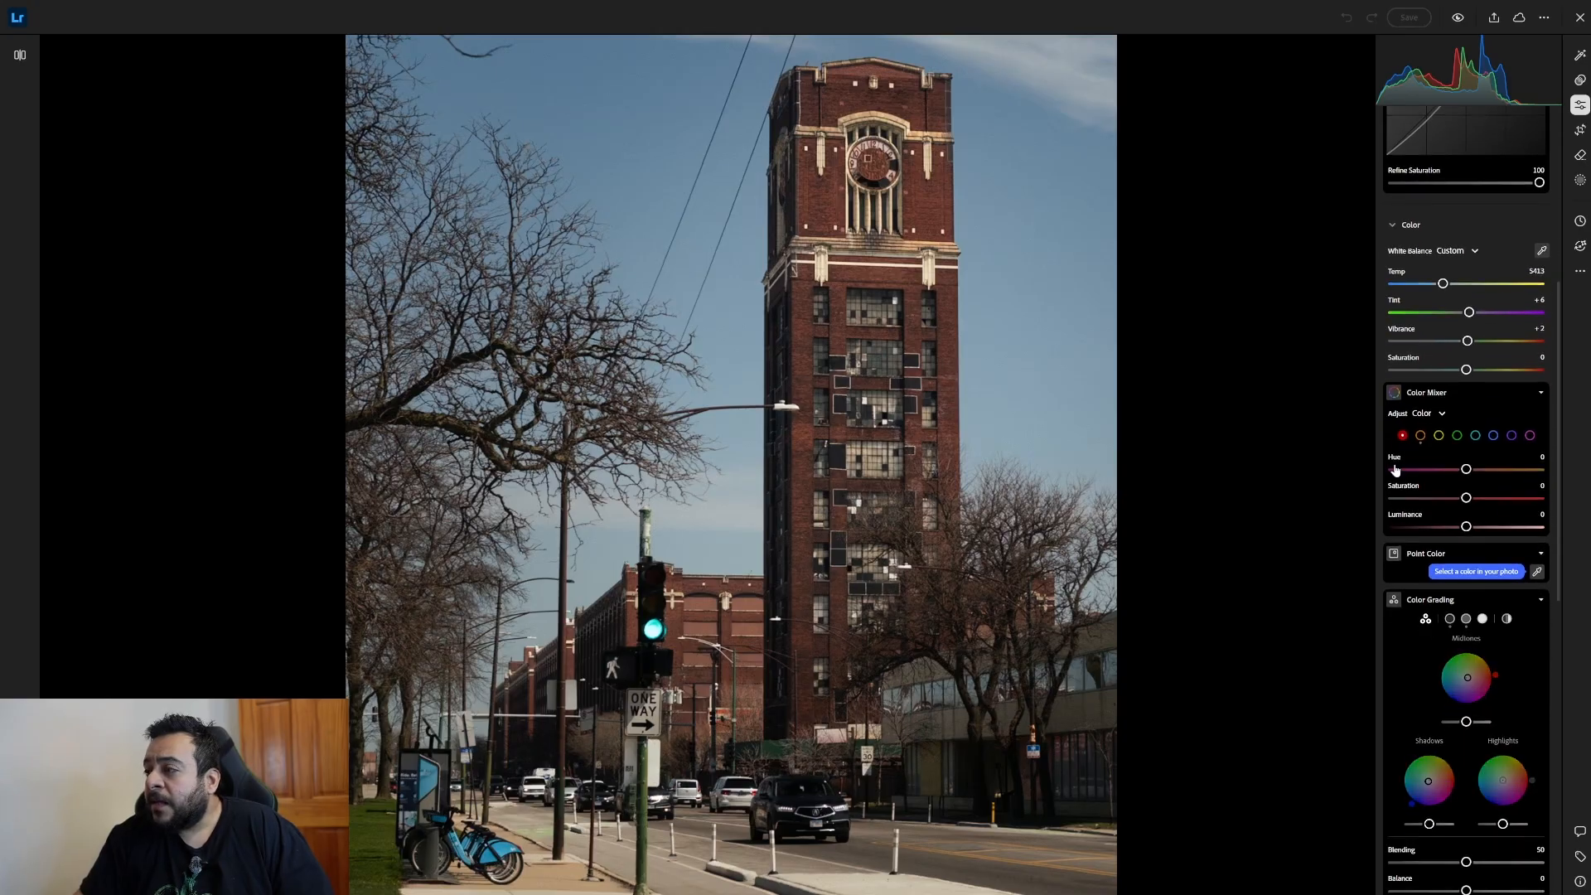
pyautogui.click(1420, 435)
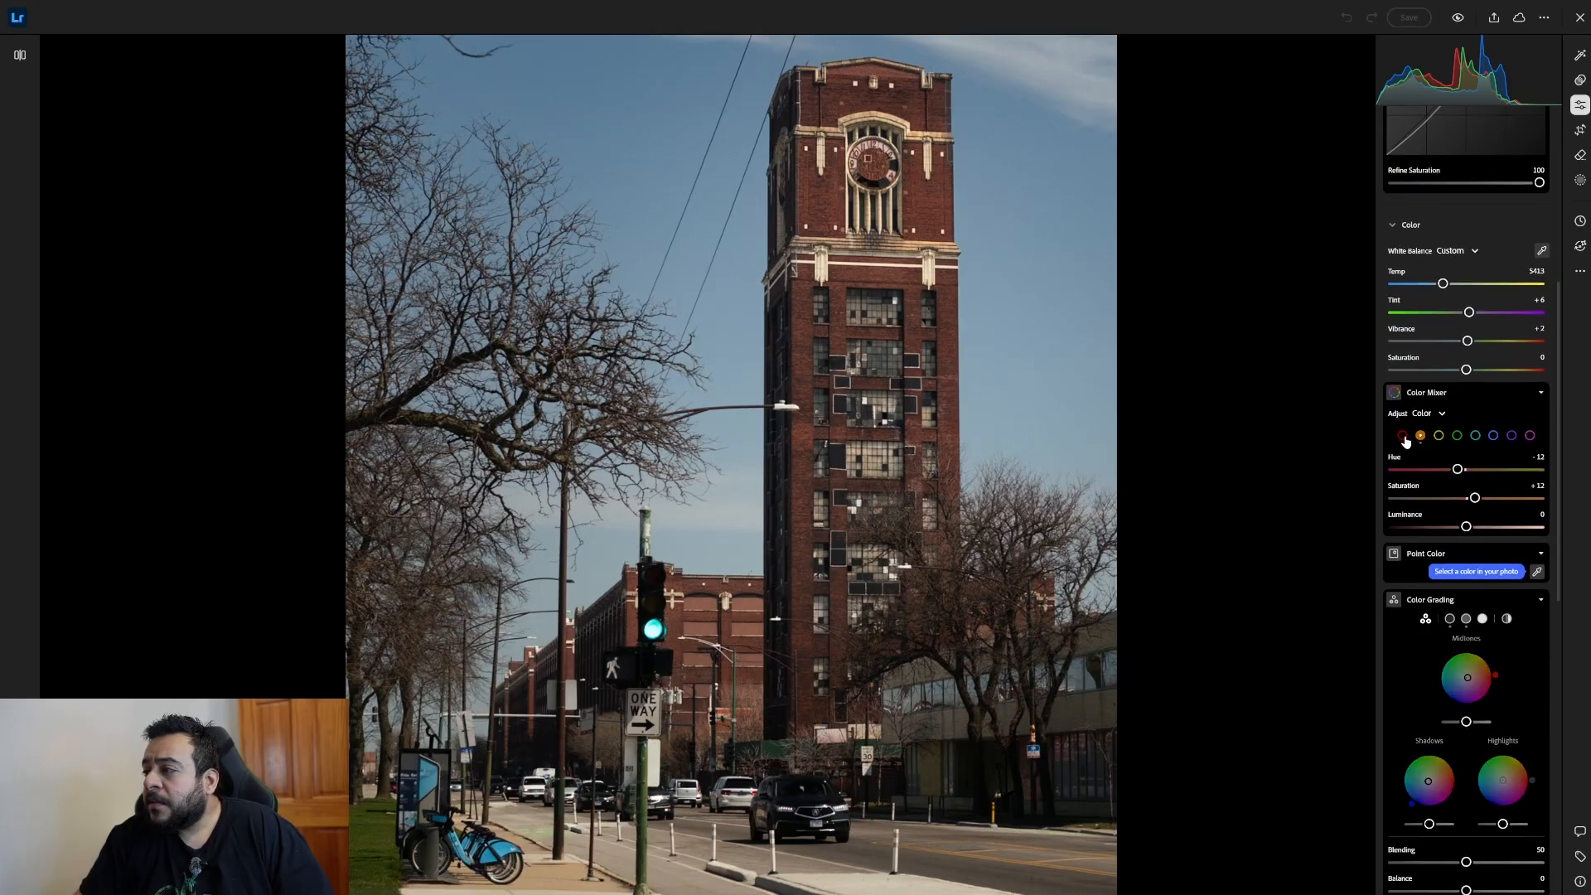
pyautogui.click(1404, 437)
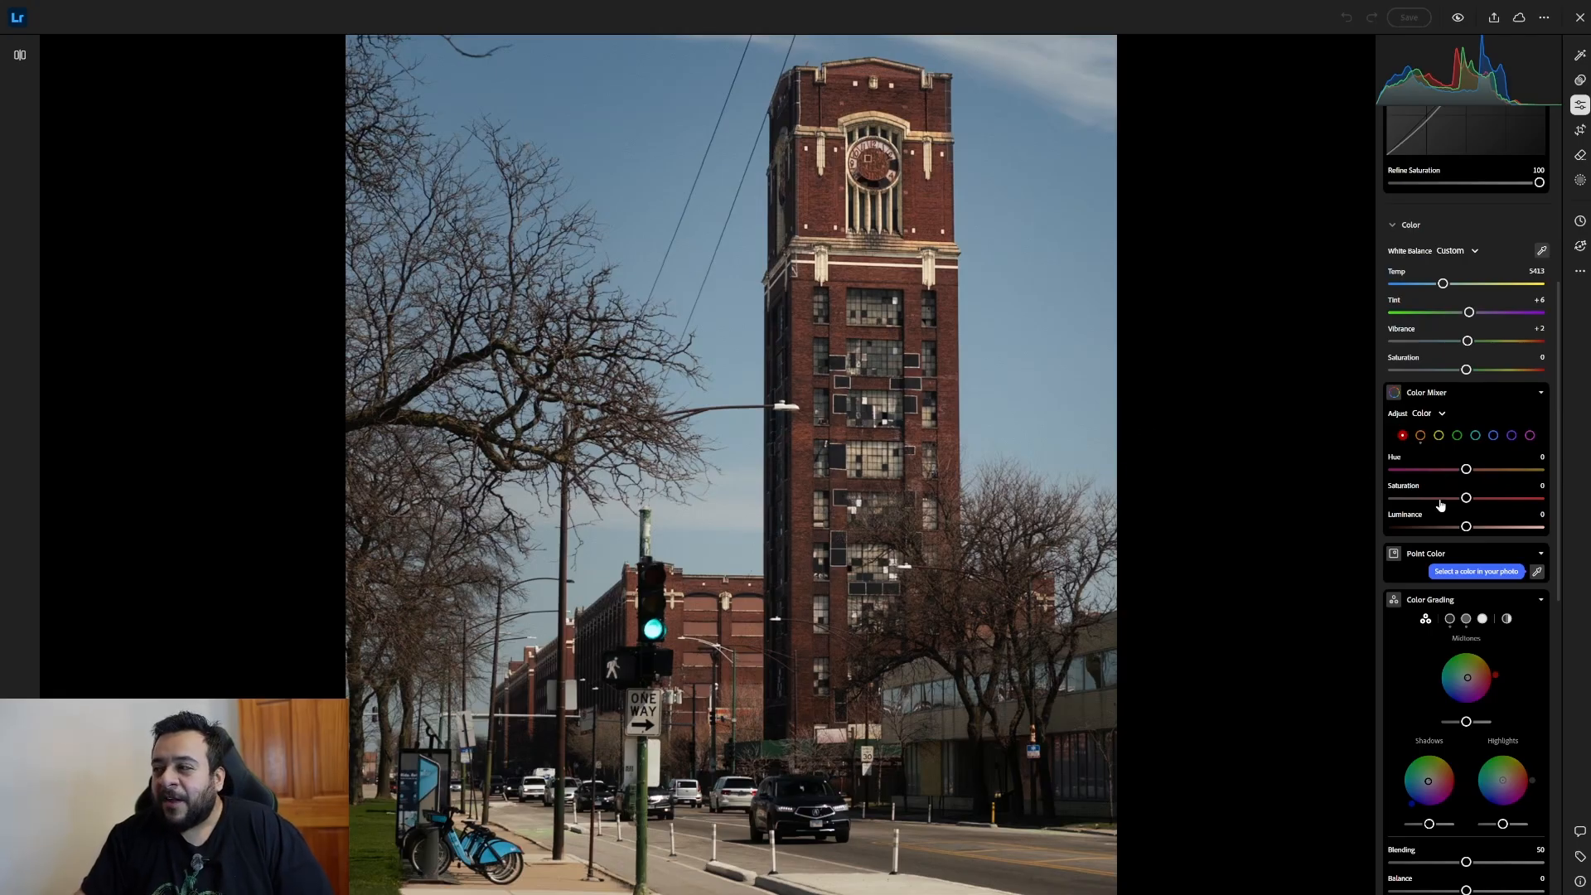
pyautogui.click(1420, 436)
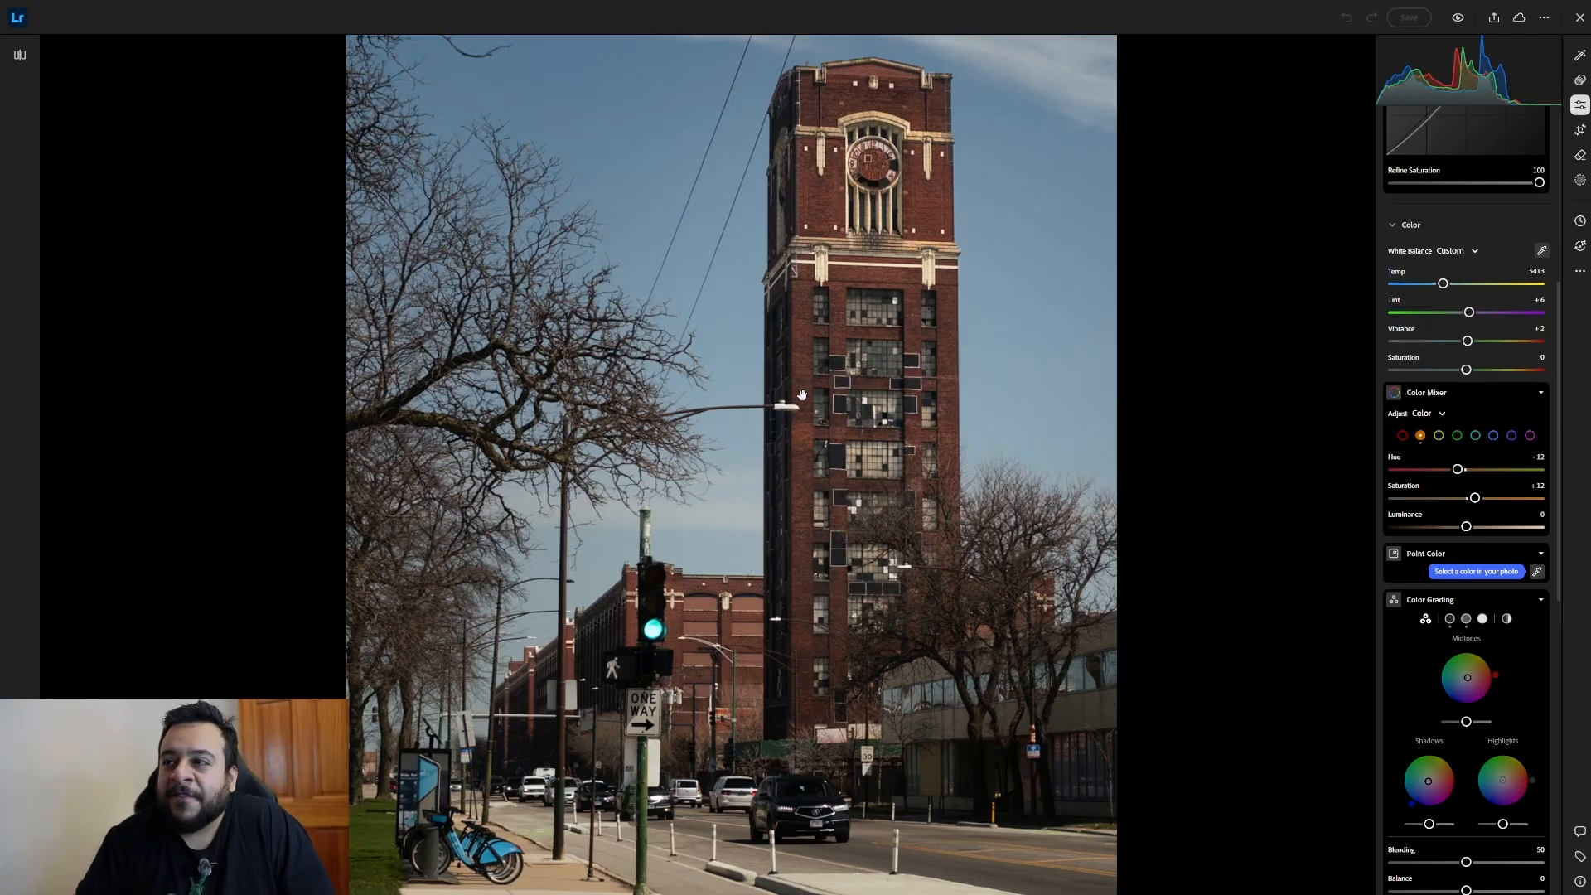
# Review the photo's Color Grading wheels and its Effects, Lens Blur, Detail and Optics settings.
pyautogui.scroll(-3, 1477, 604)
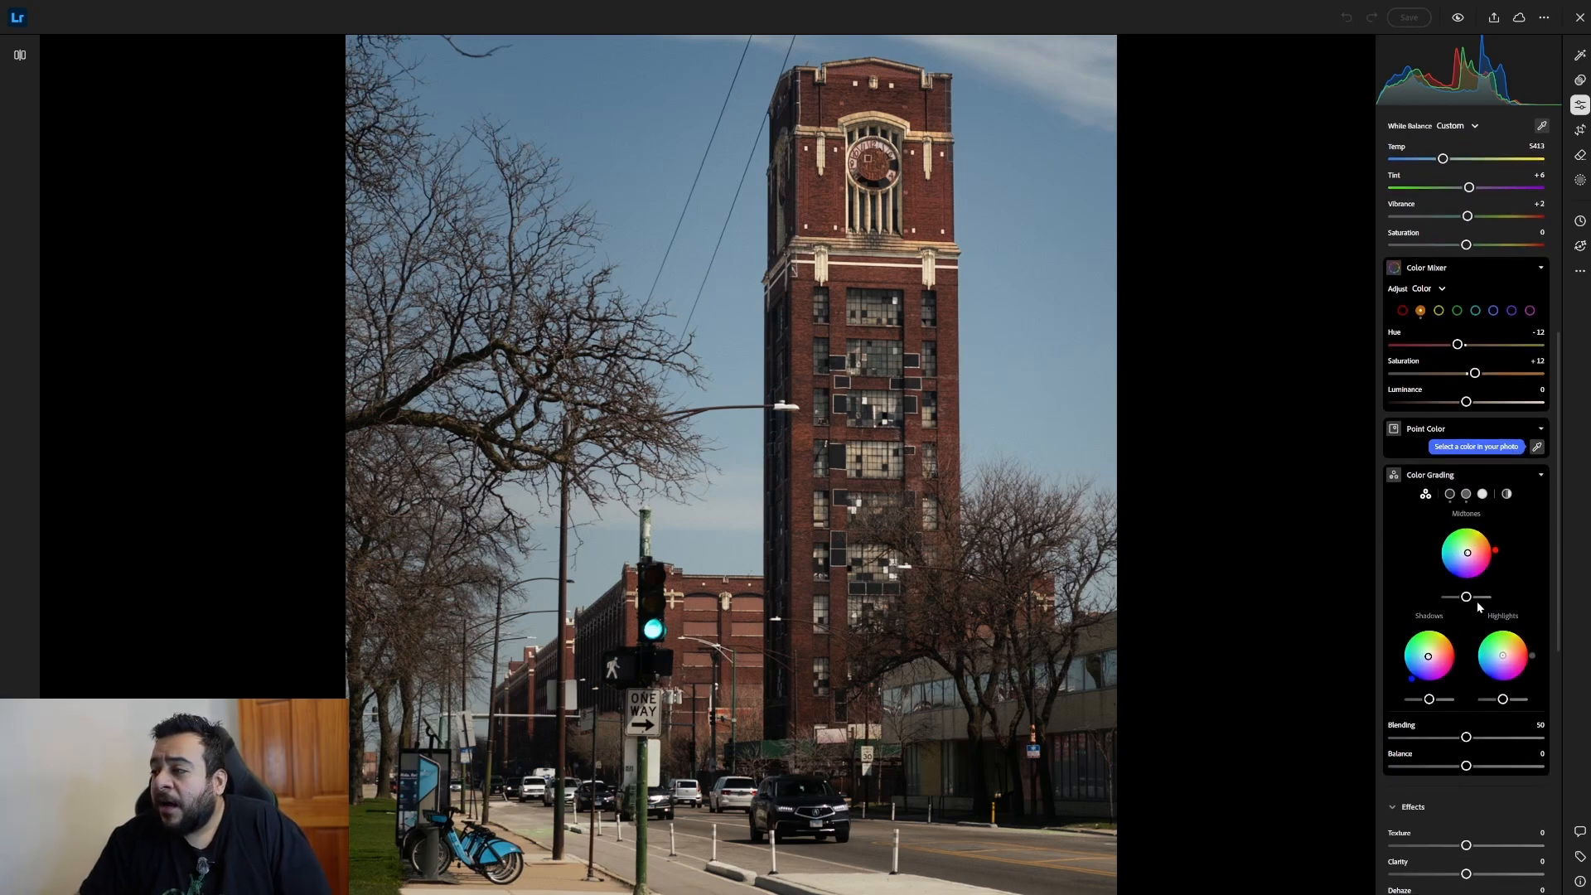
pyautogui.scroll(-2, 1476, 600)
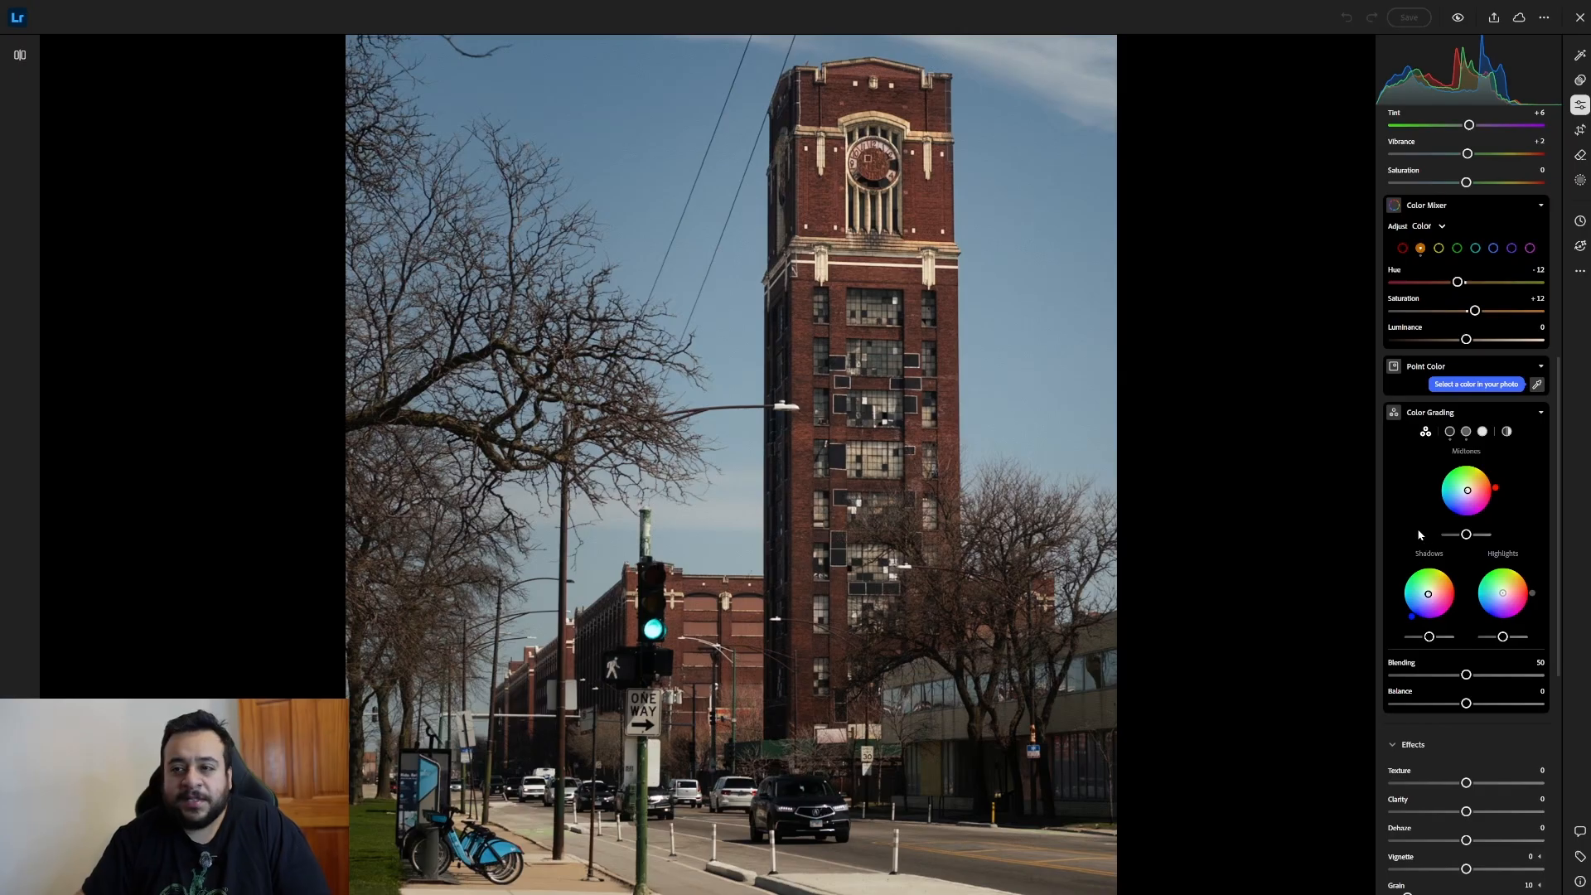
pyautogui.scroll(-1, 1417, 522)
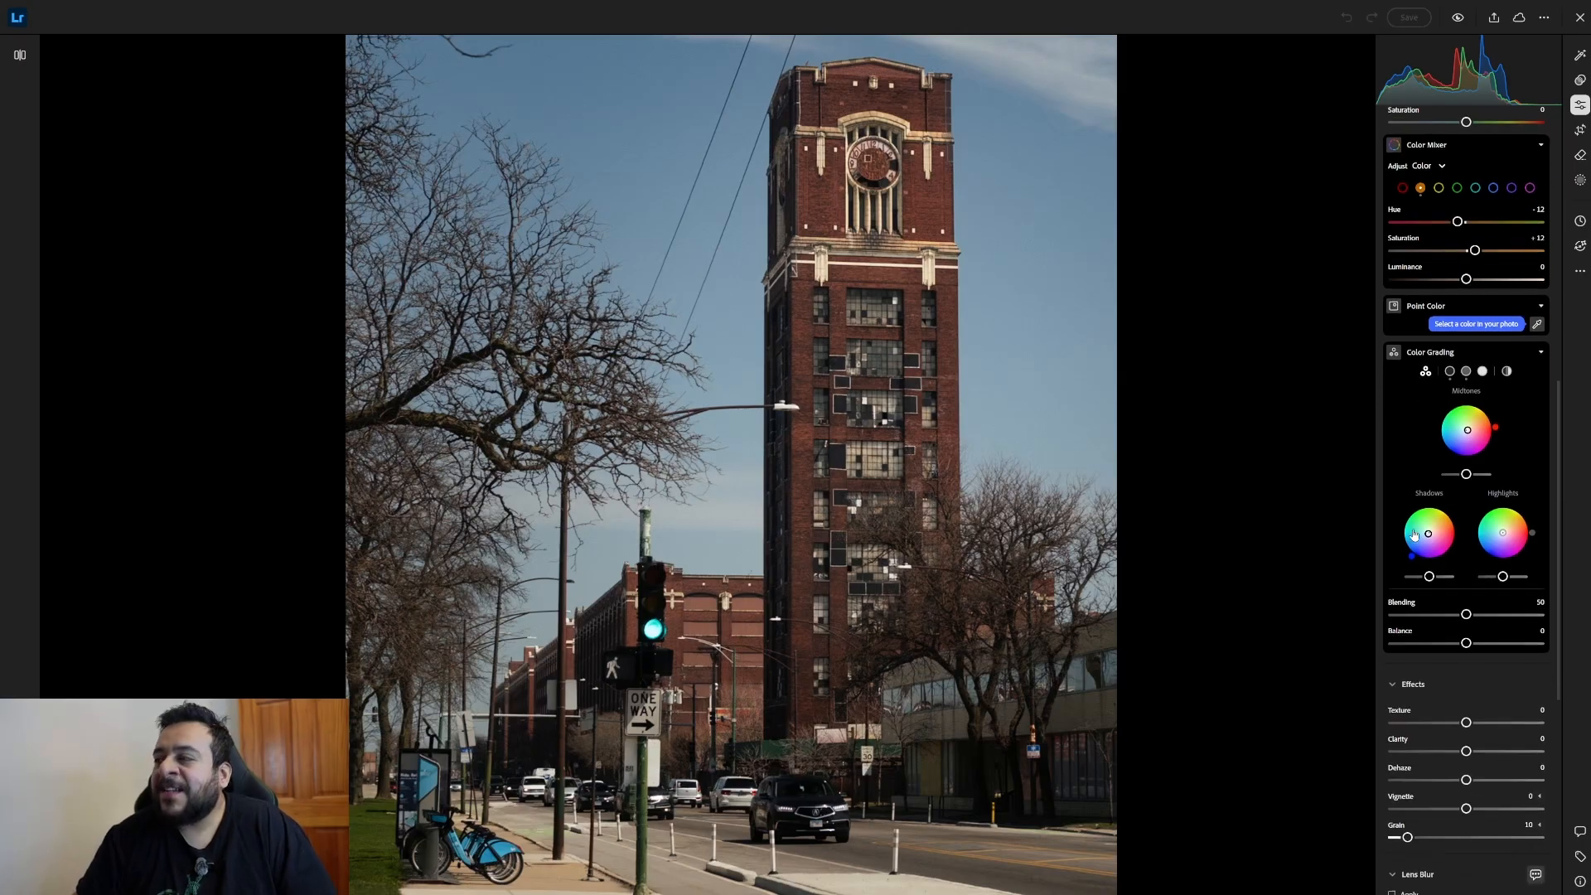
pyautogui.scroll(-2, 1409, 567)
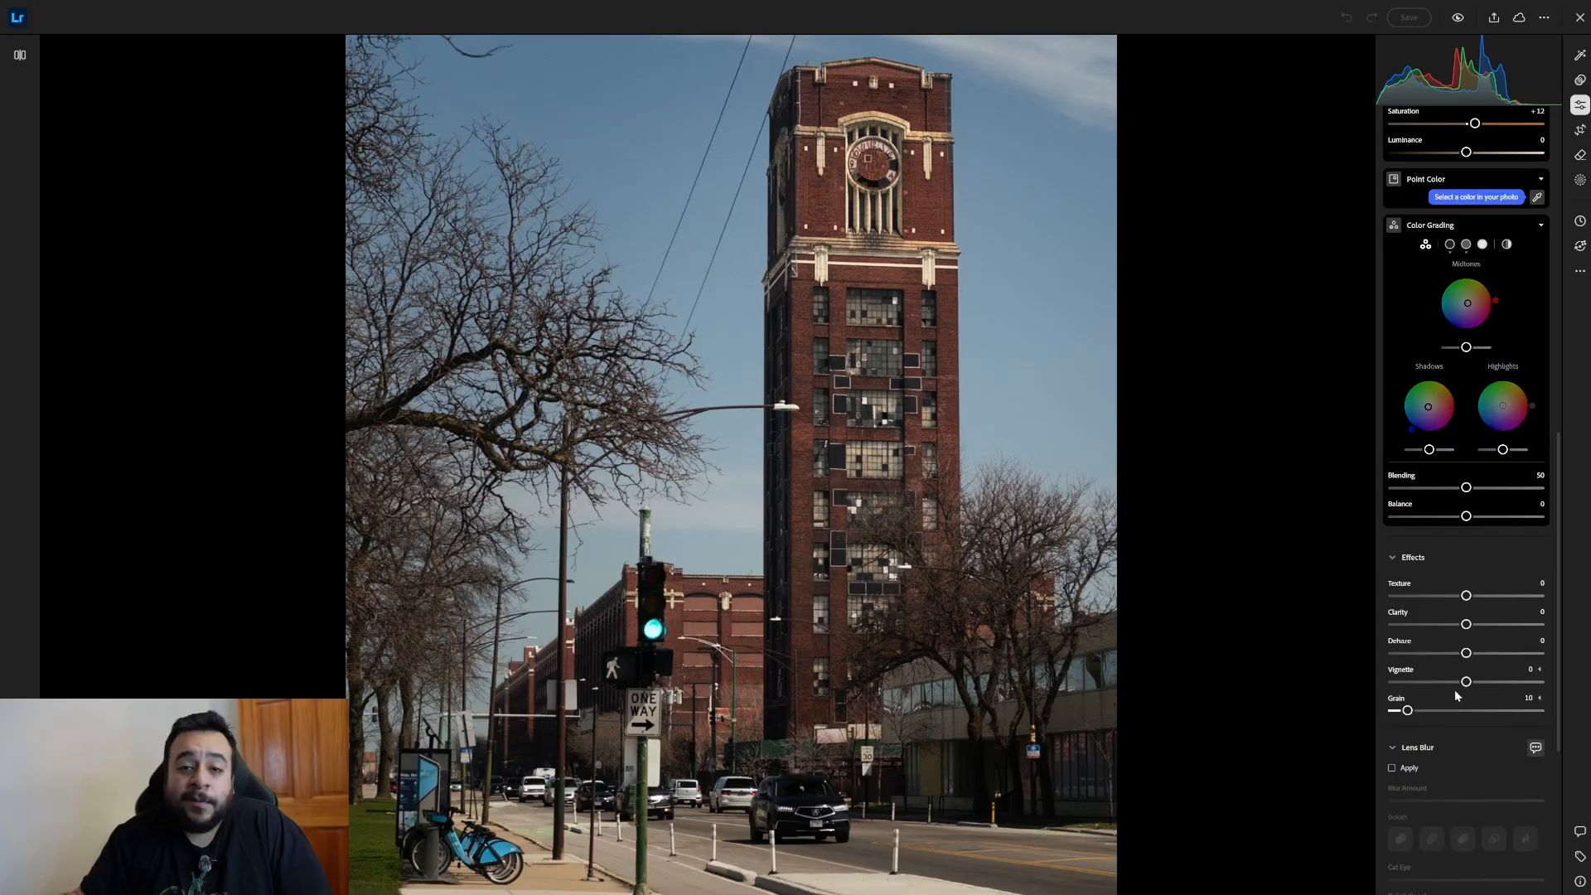
pyautogui.scroll(-3, 1455, 691)
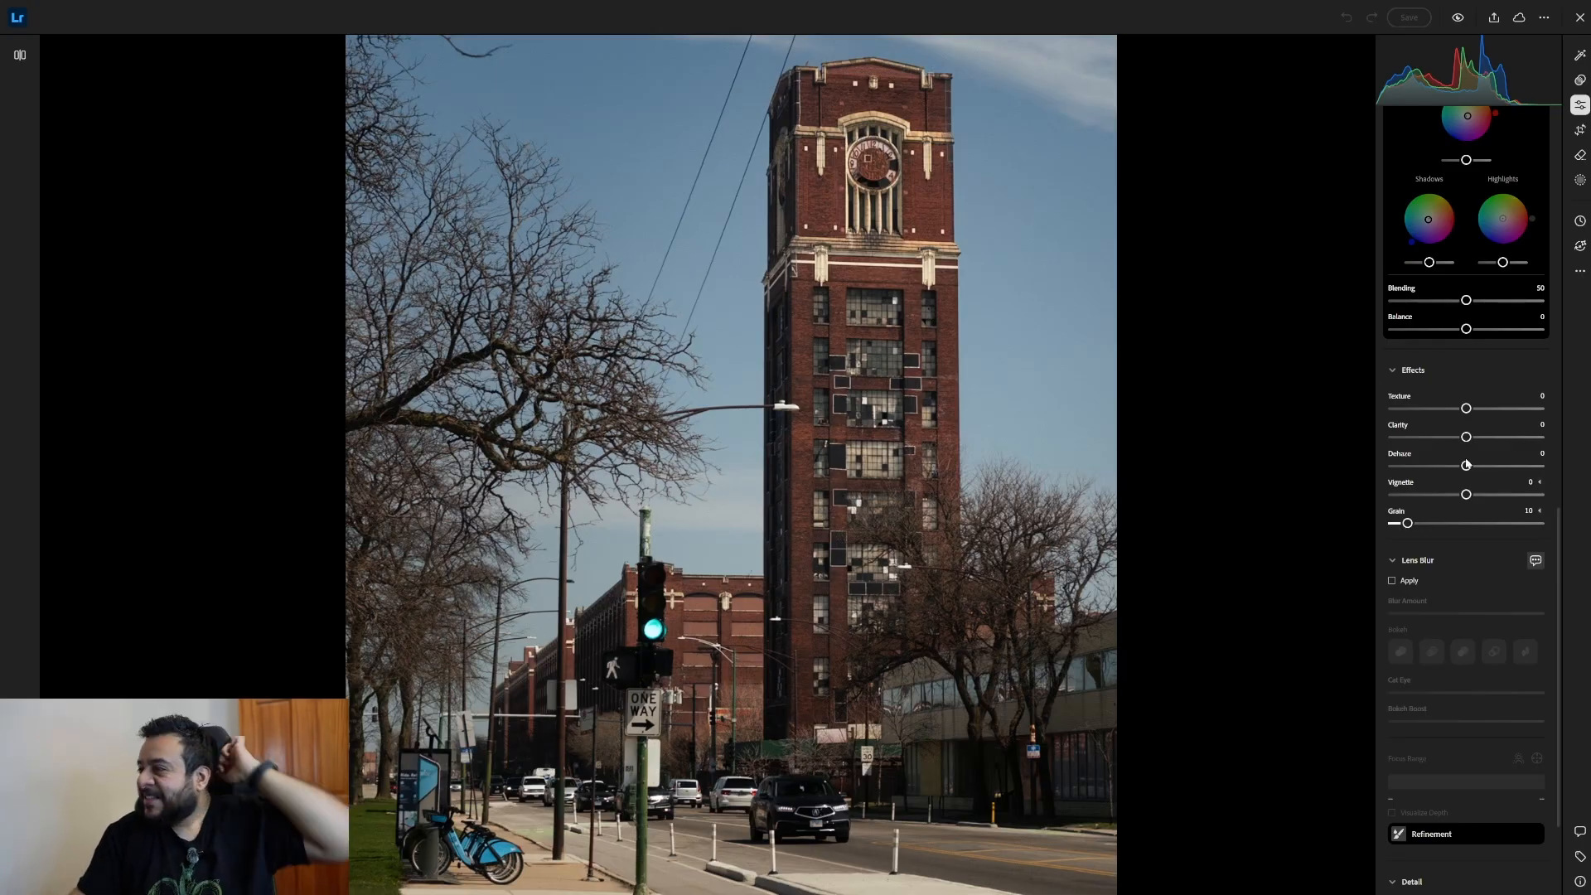
pyautogui.scroll(-3, 1403, 515)
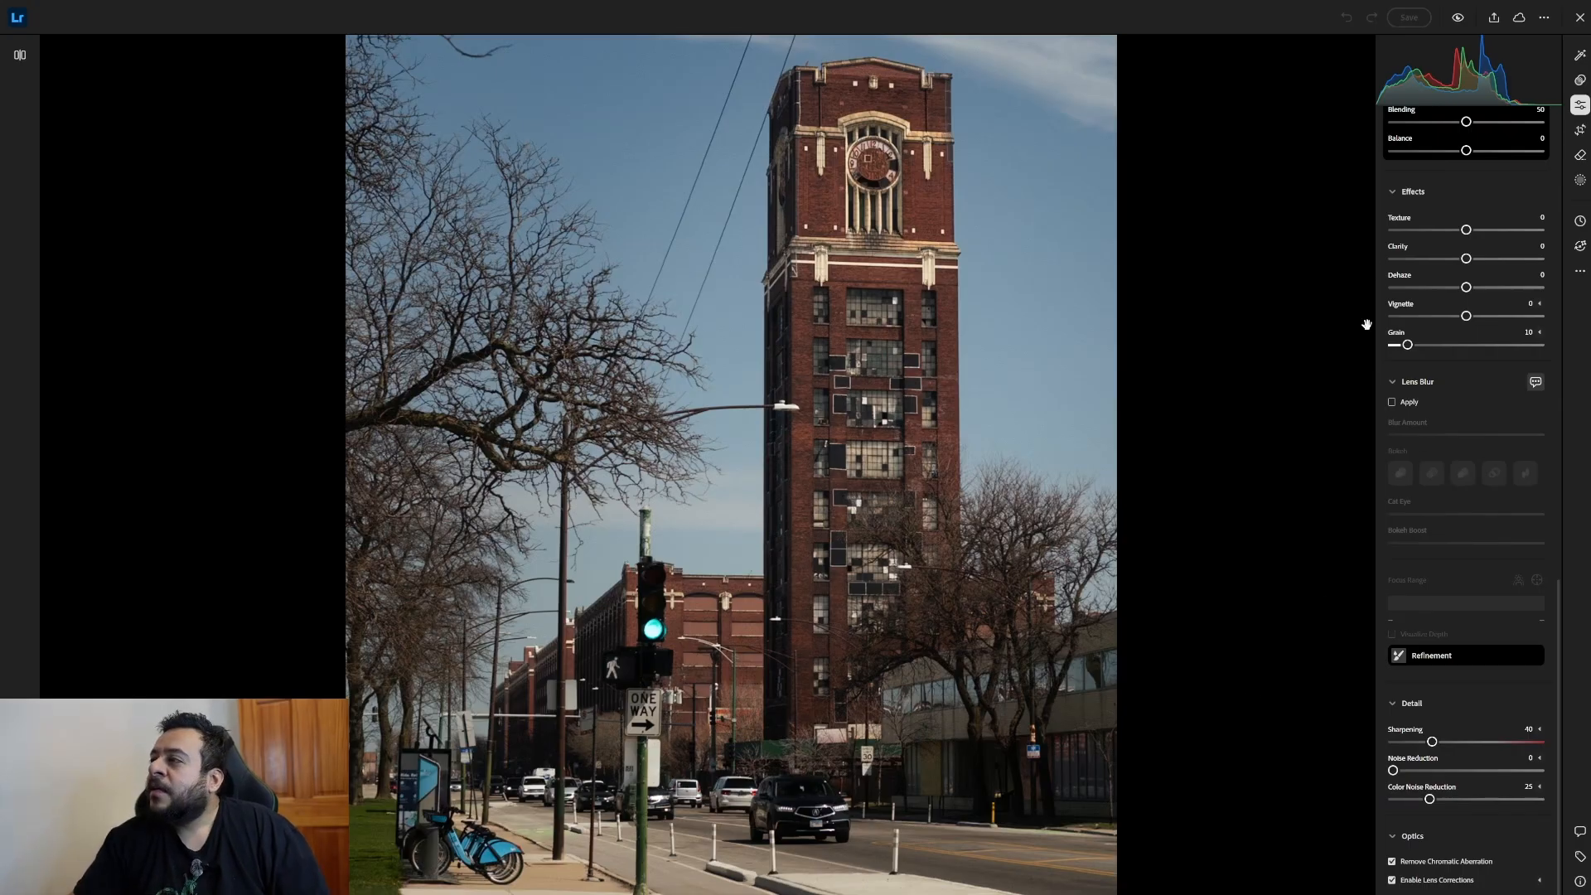
pyautogui.scroll(5, 1483, 349)
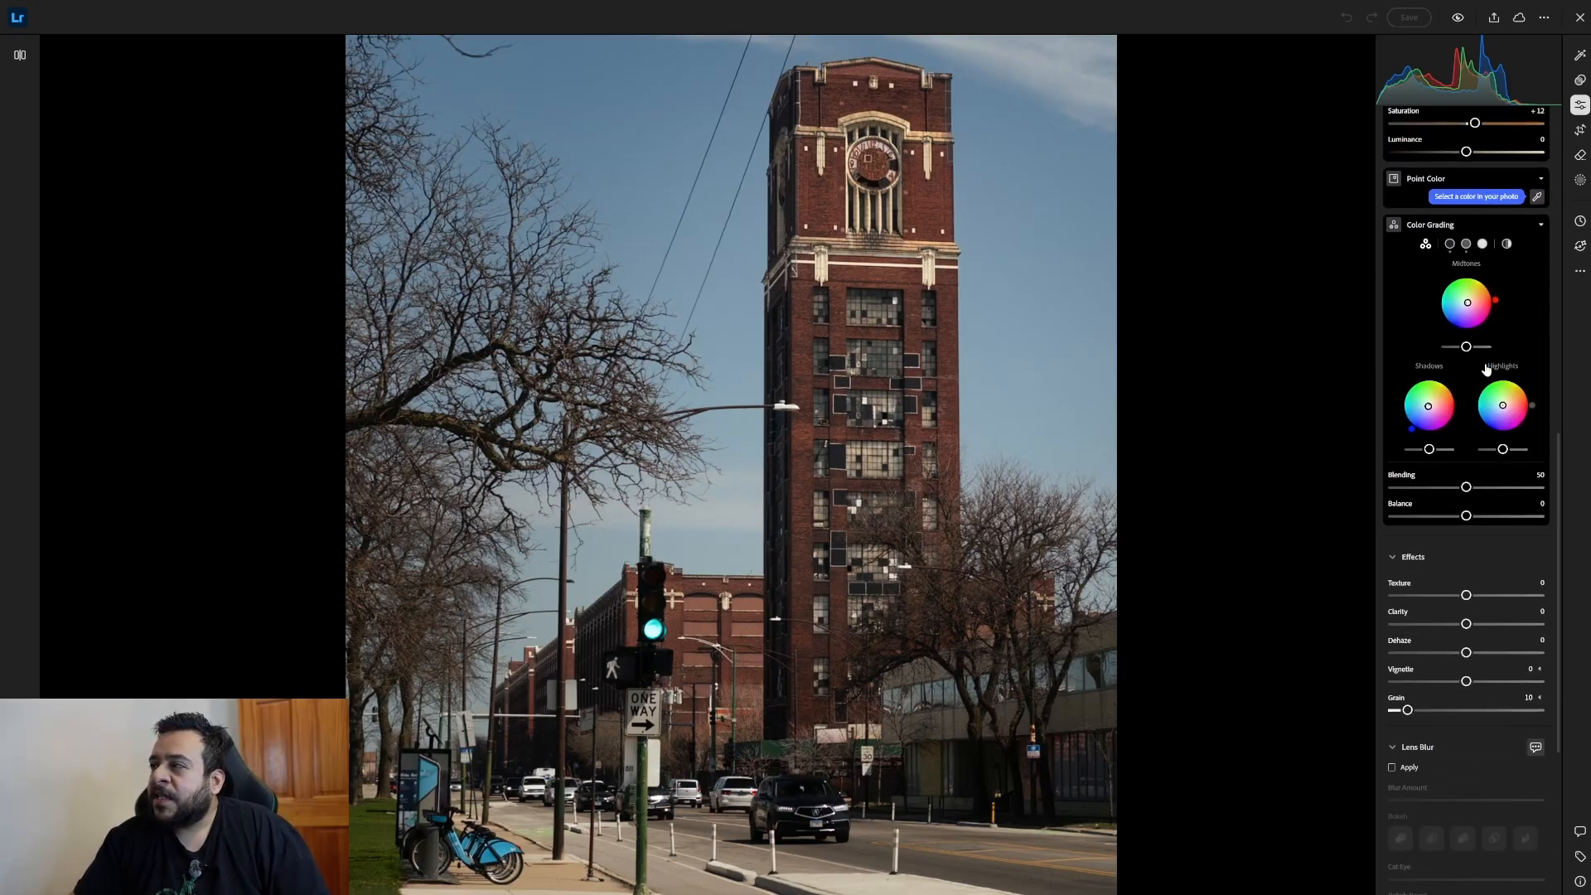
pyautogui.scroll(2, 1488, 369)
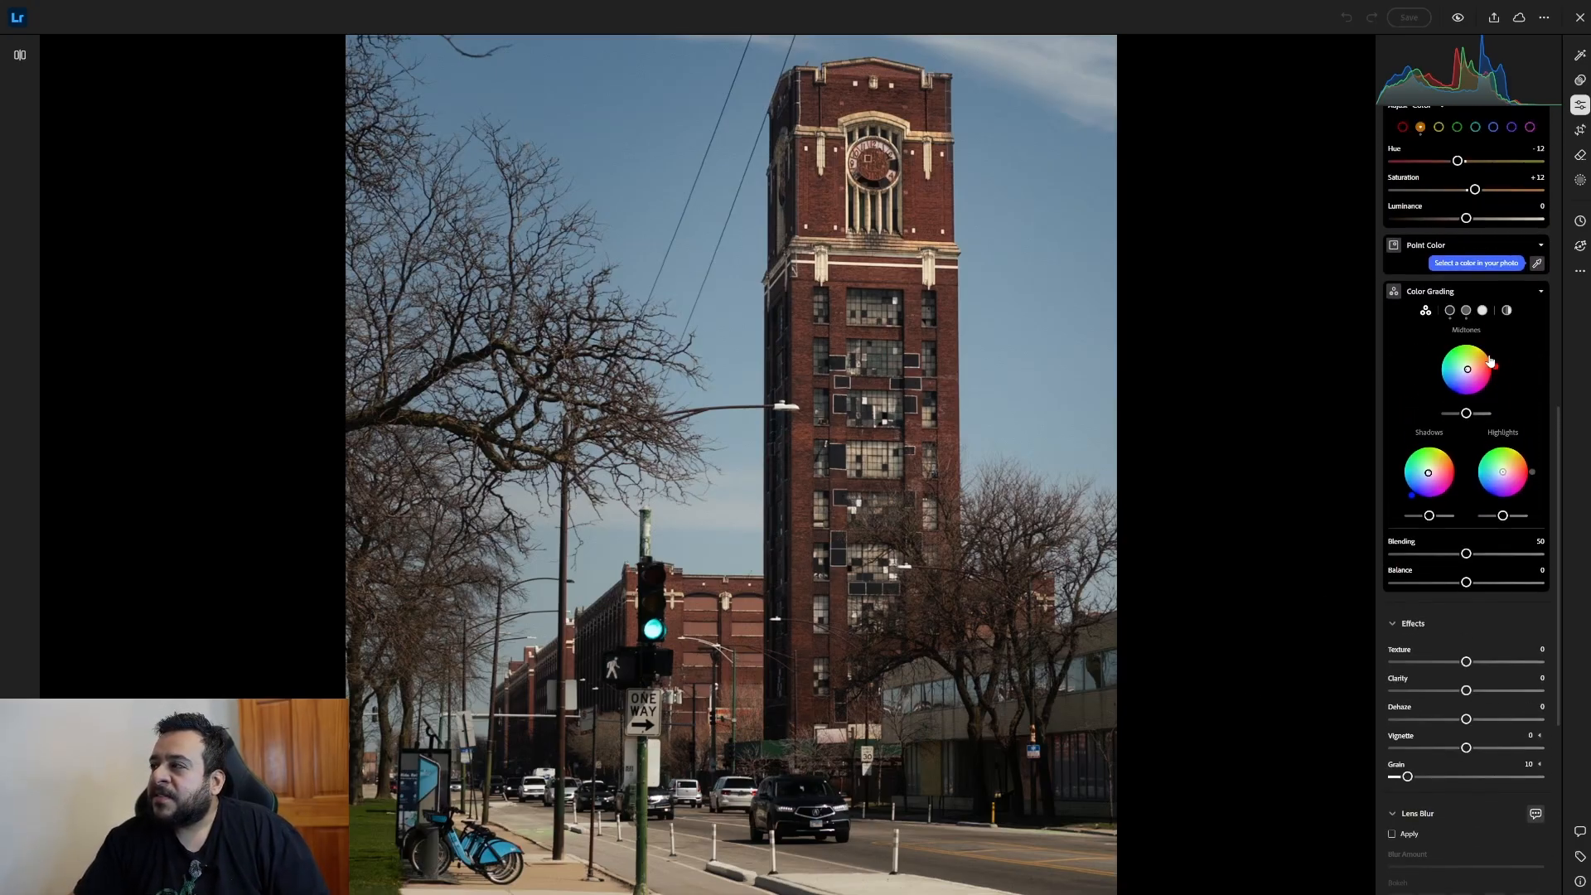
# Show the photo's masks and review the street's linear gradient, the radial gradient around the tower, and the tower's subject mask.
pyautogui.click(1579, 181)
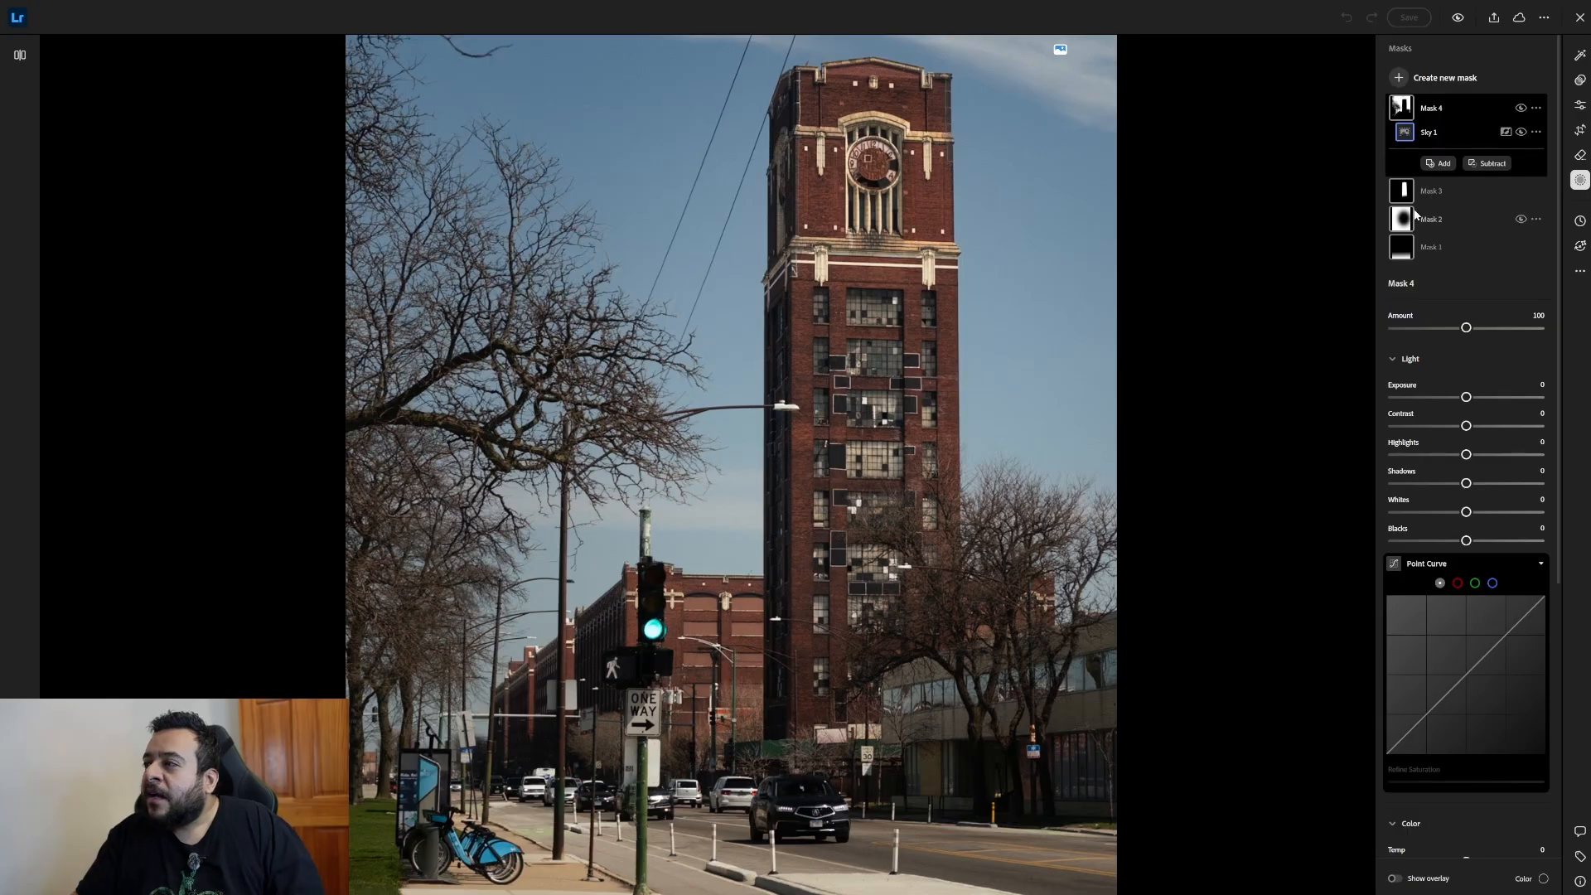
pyautogui.moveTo(1426, 253)
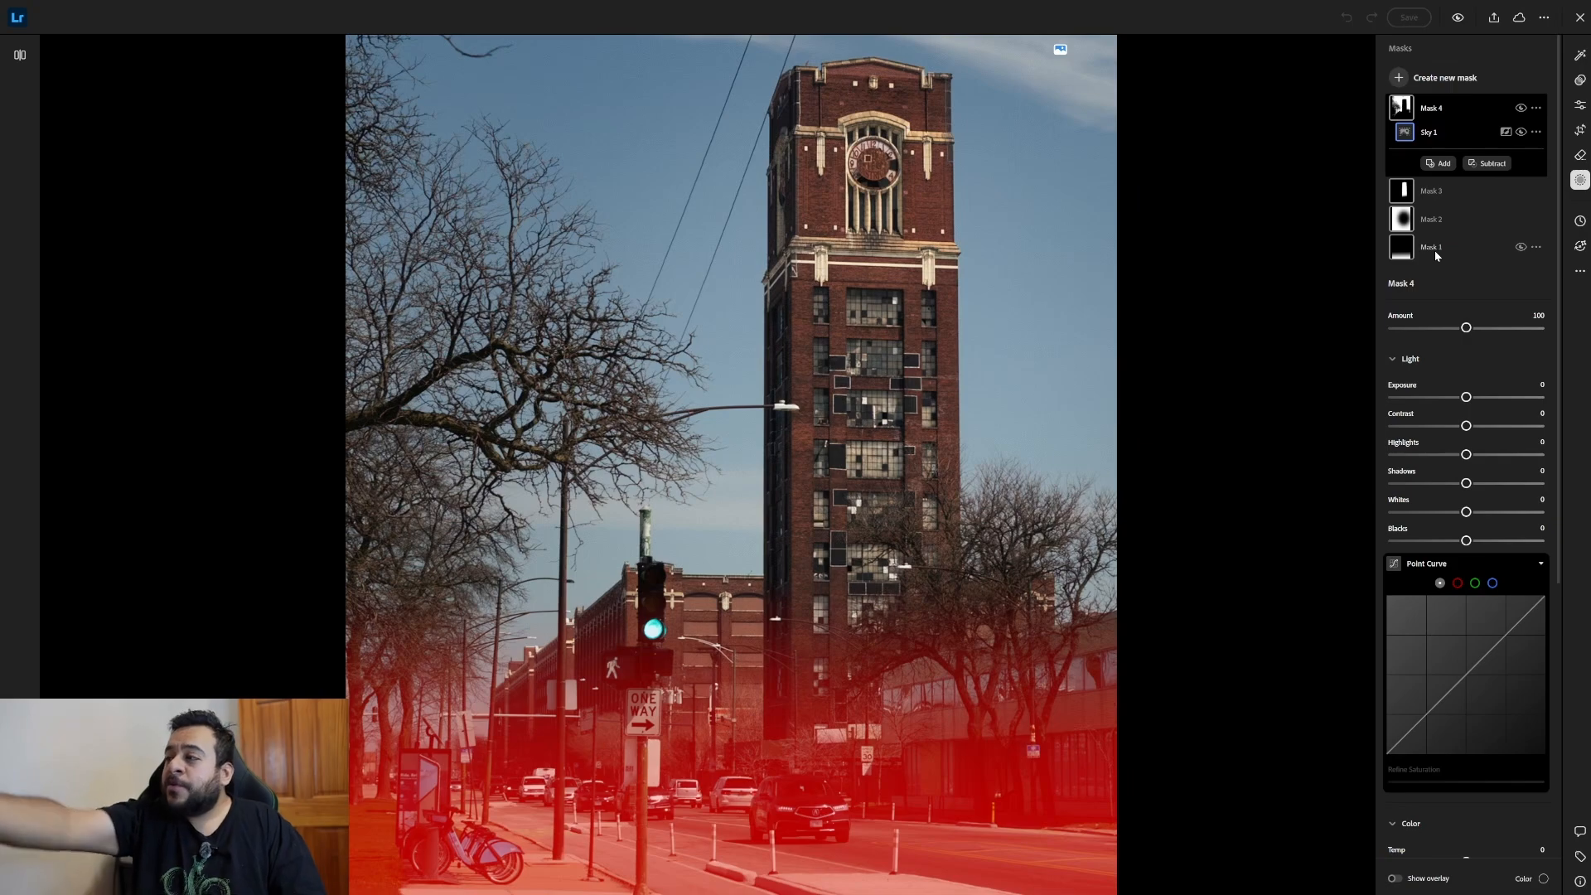
pyautogui.click(1440, 247)
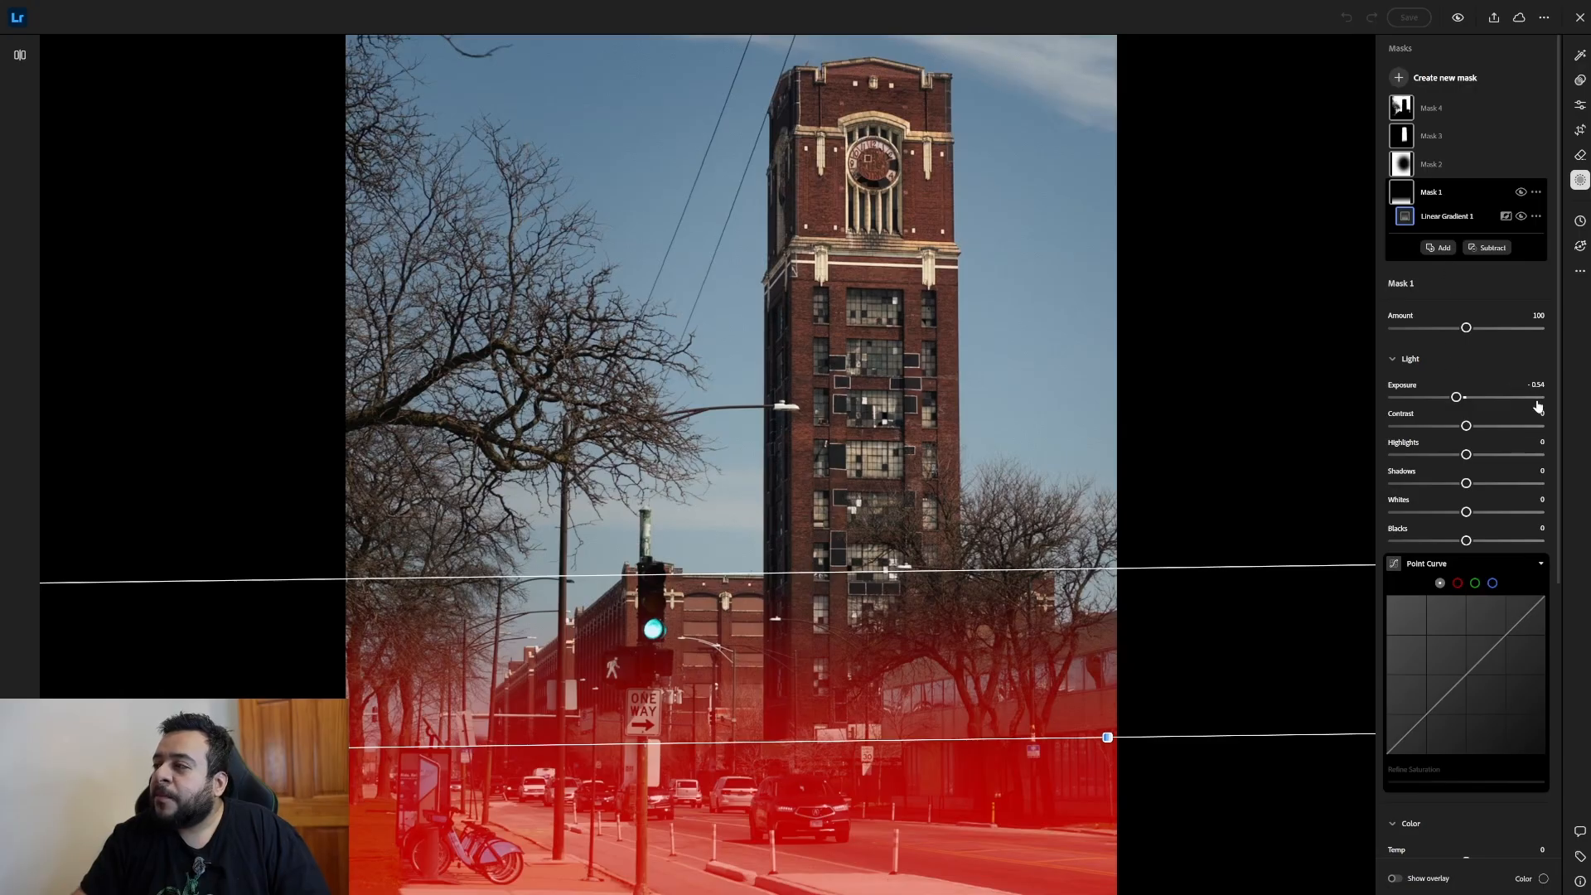
pyautogui.click(1455, 166)
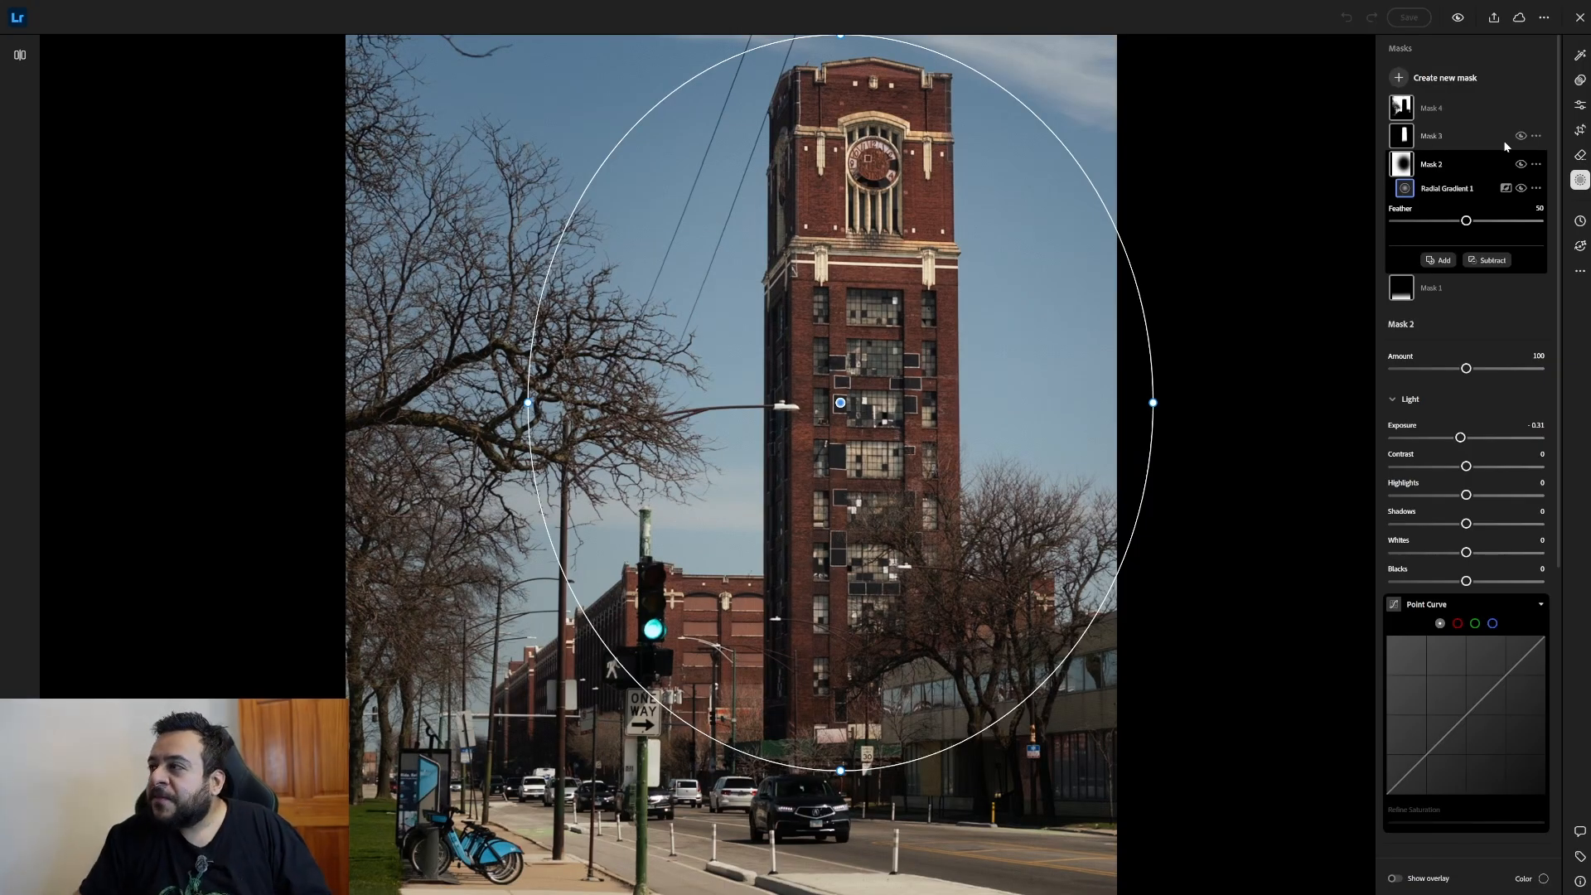
pyautogui.click(1478, 137)
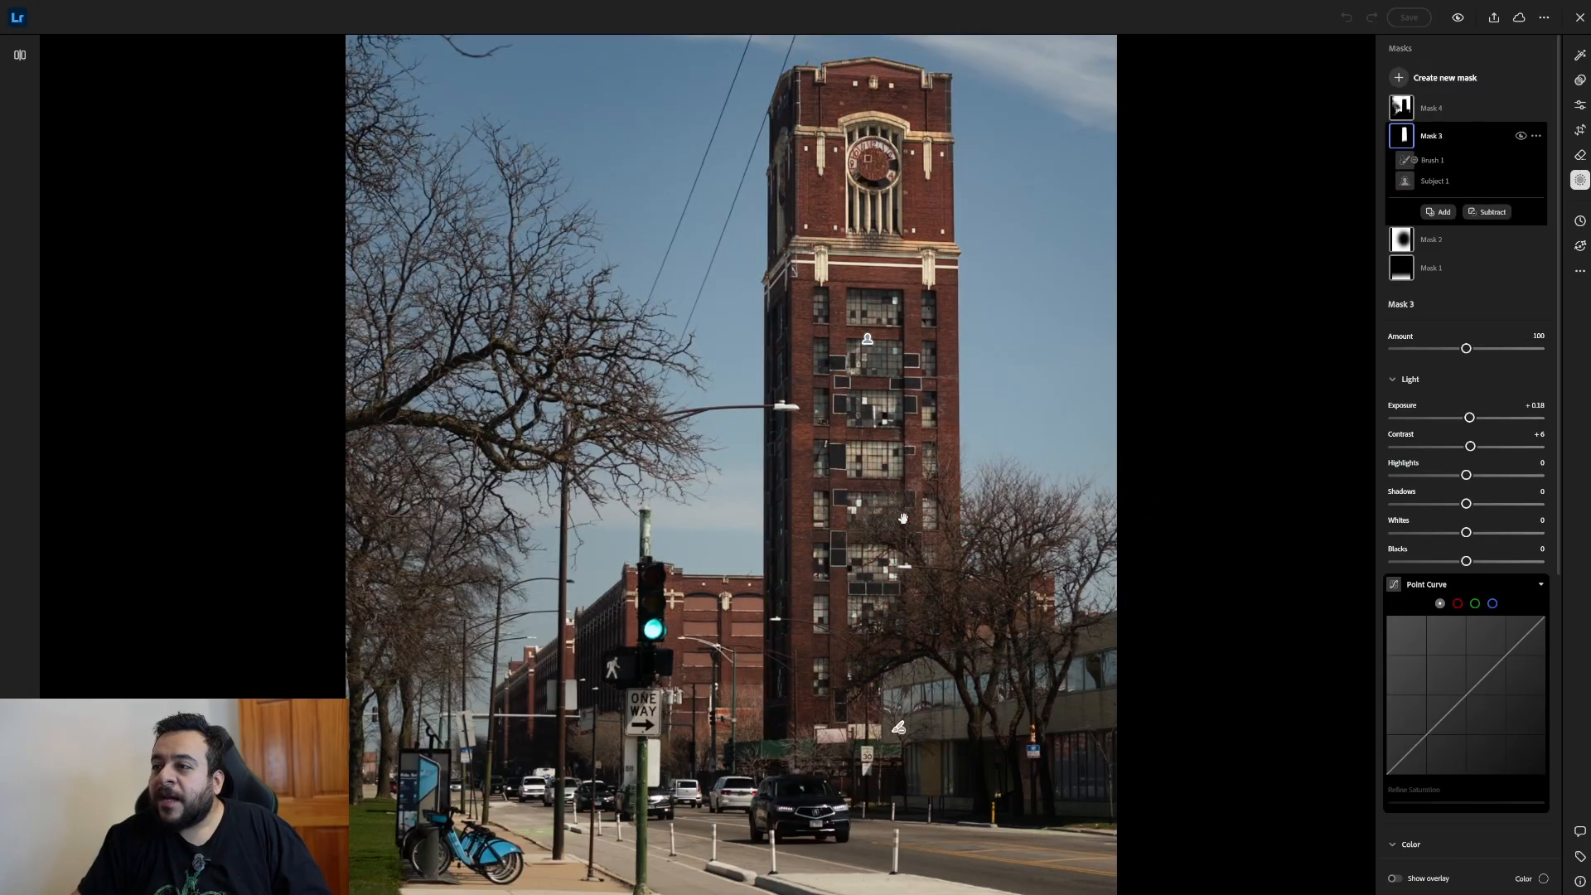
pyautogui.moveTo(1432, 133)
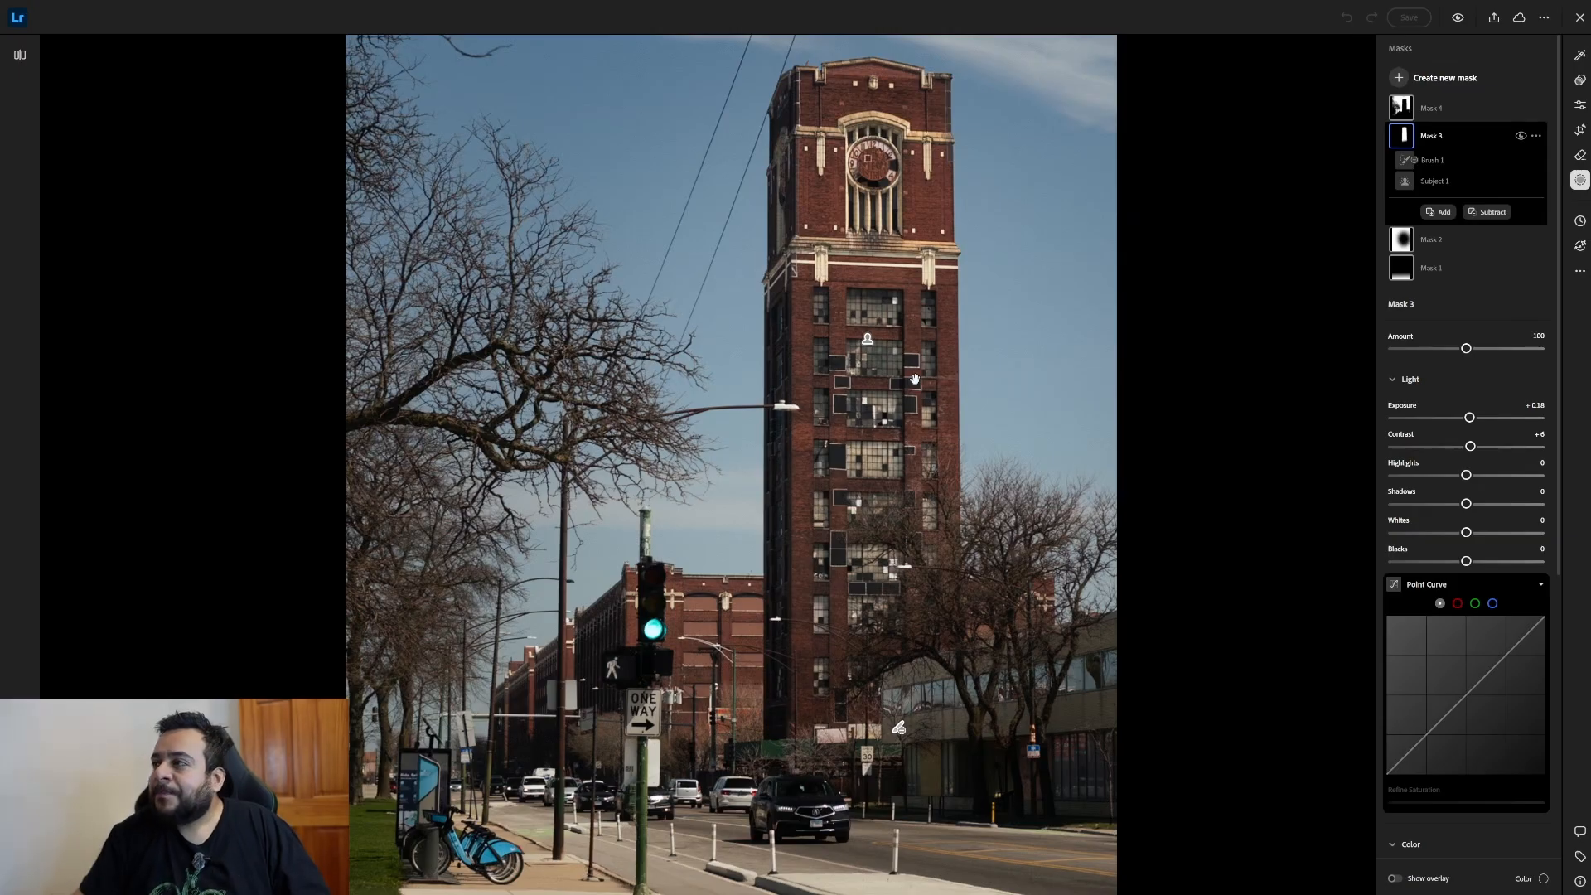
# Select the sky mask and examine its coverage and its Light, Color, Effects and Detail settings.
pyautogui.click(1463, 106)
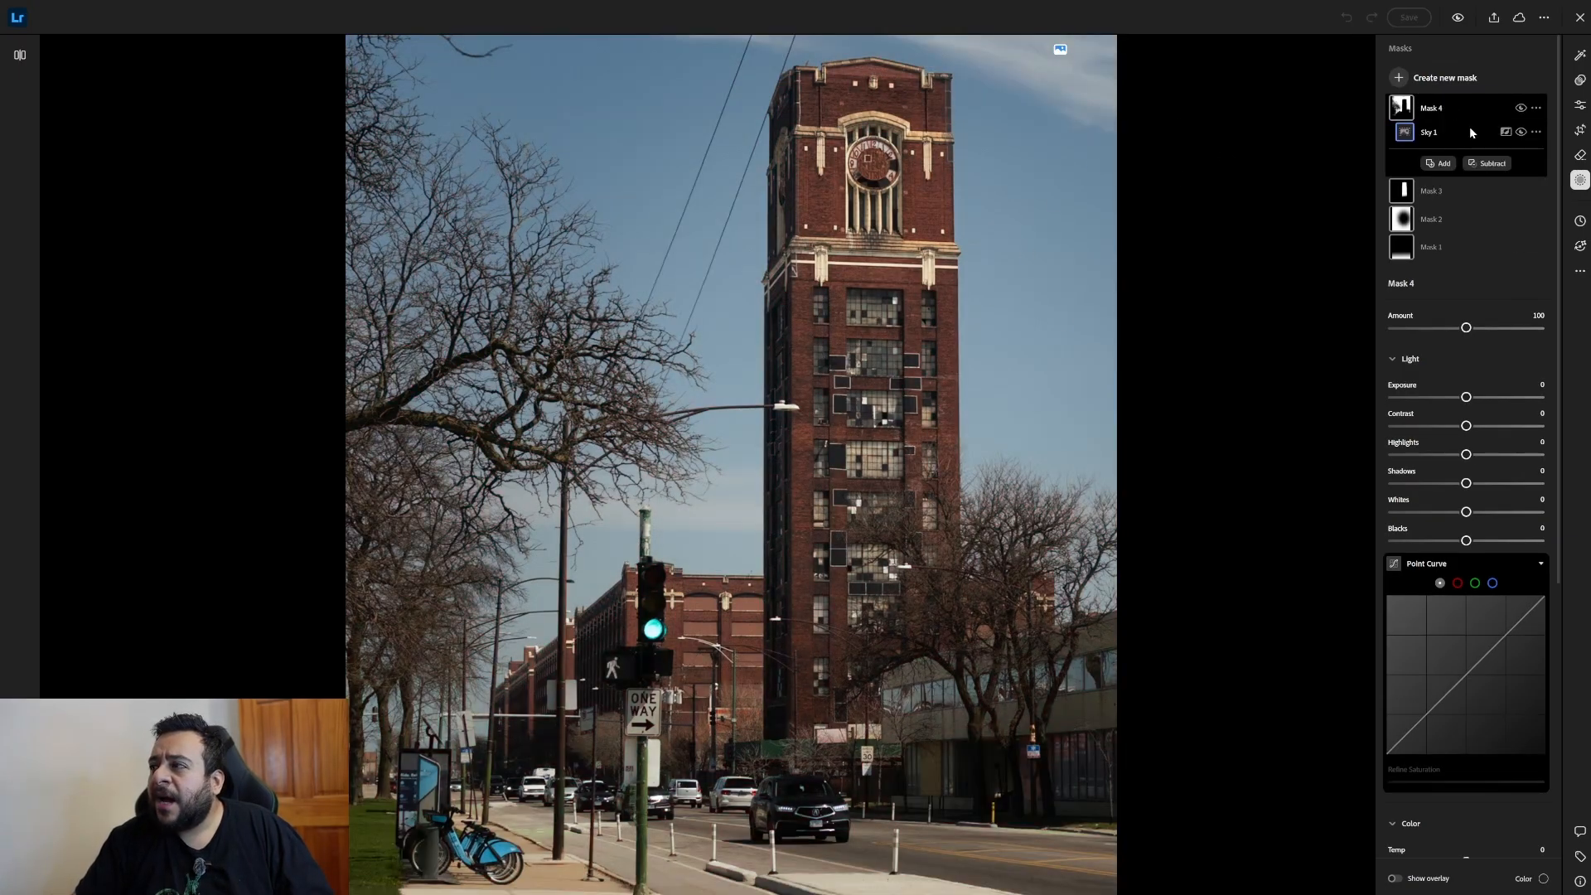
pyautogui.moveTo(1471, 108)
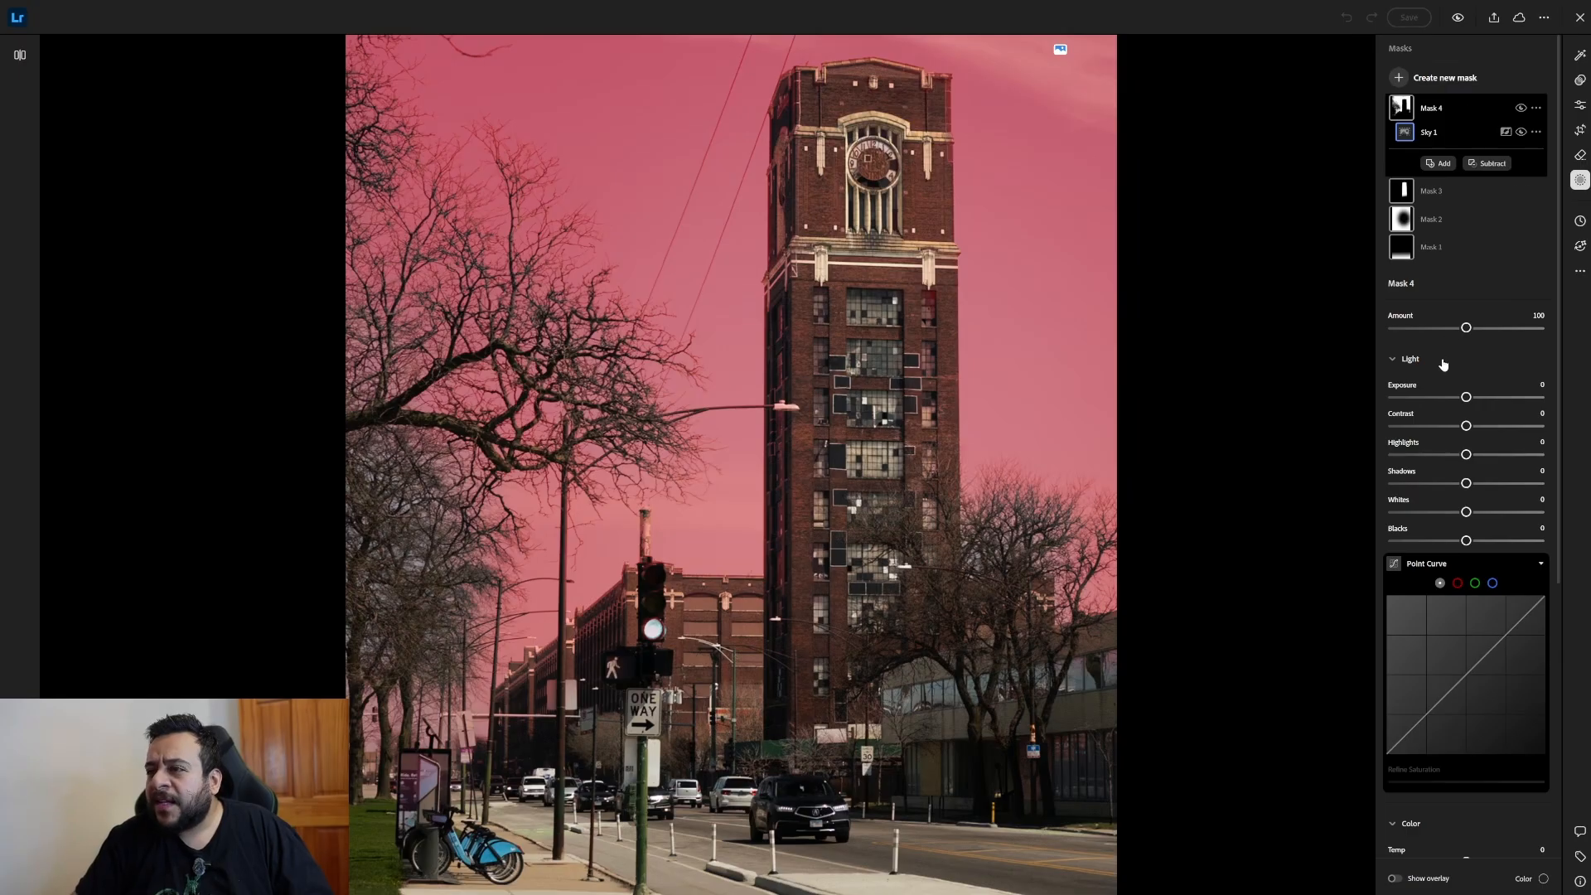
pyautogui.scroll(-3, 1442, 365)
pyautogui.scroll(-2, 1441, 389)
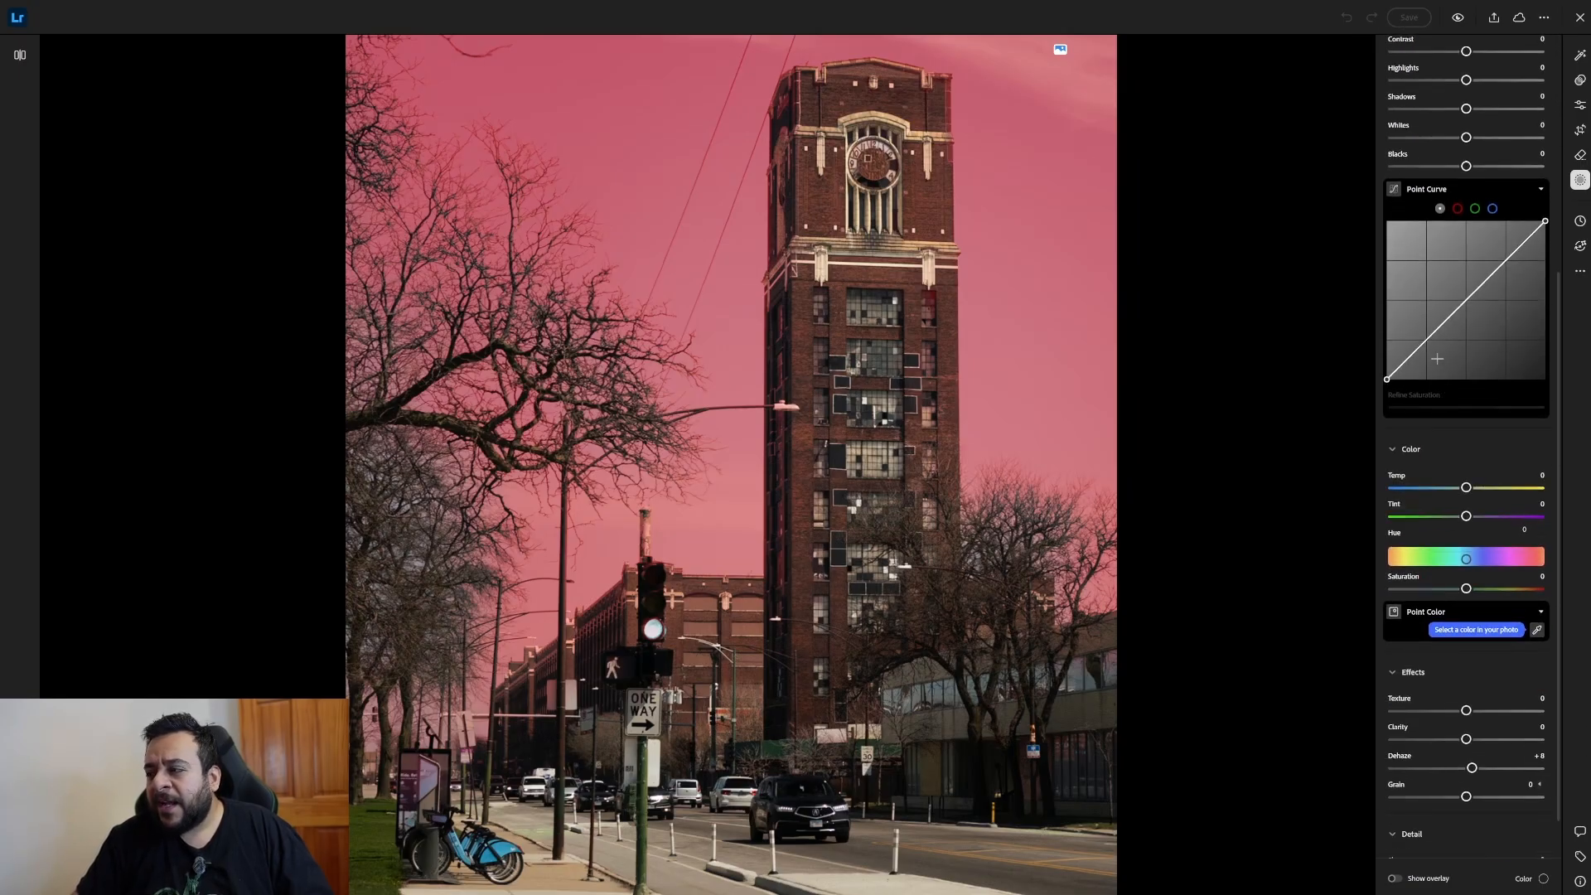
pyautogui.scroll(-1, 1440, 389)
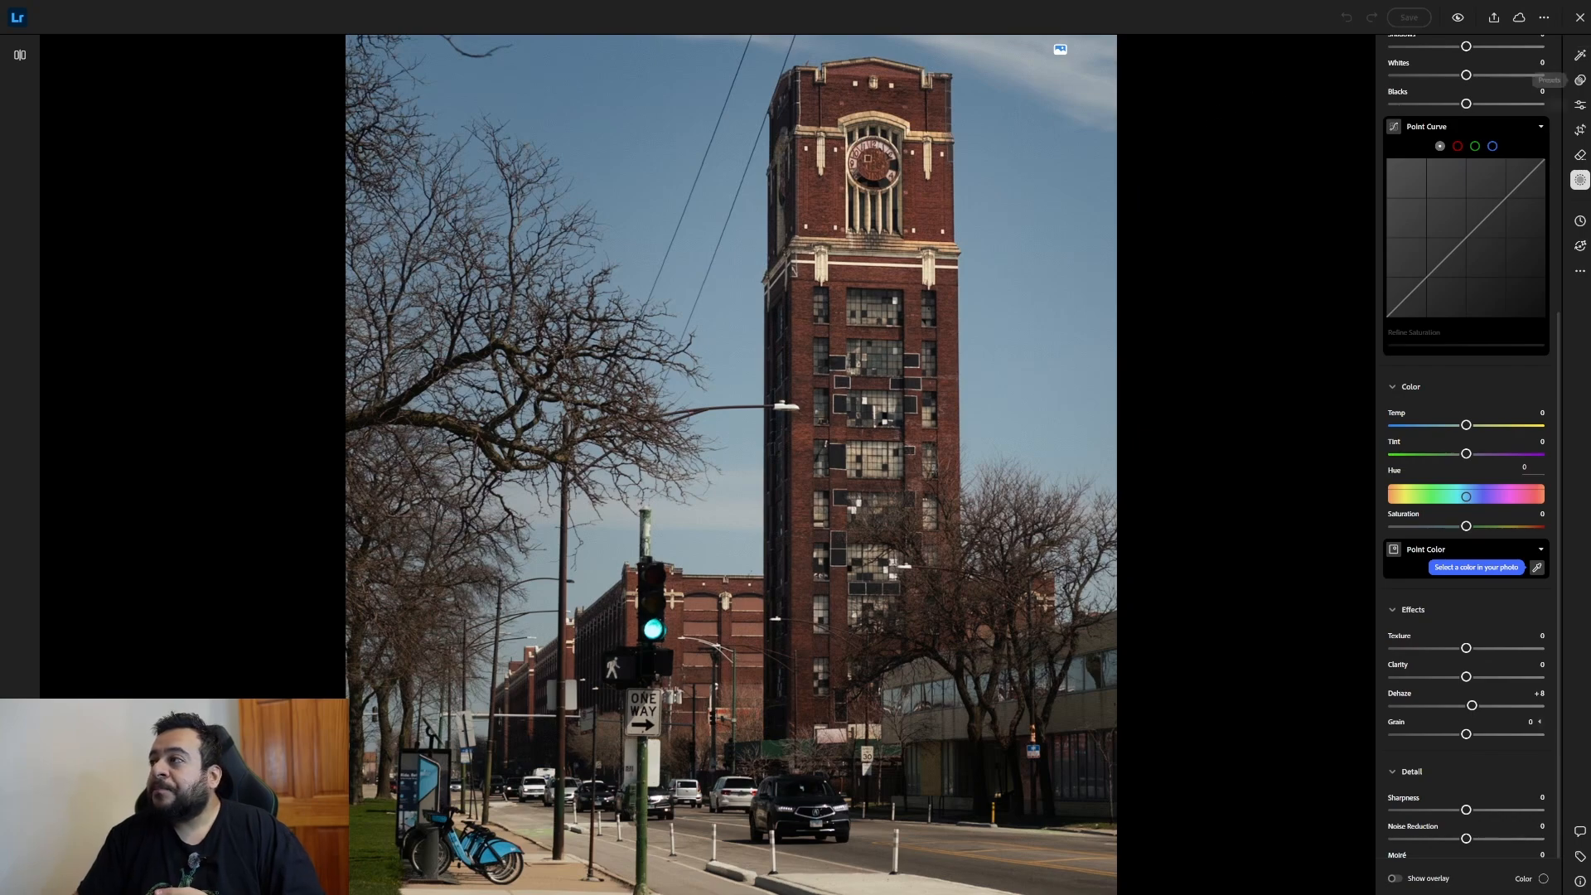
# Return to the global edit settings and compare the sharper and softer tower photos repeatedly, ending on the sharper one.
pyautogui.click(1582, 106)
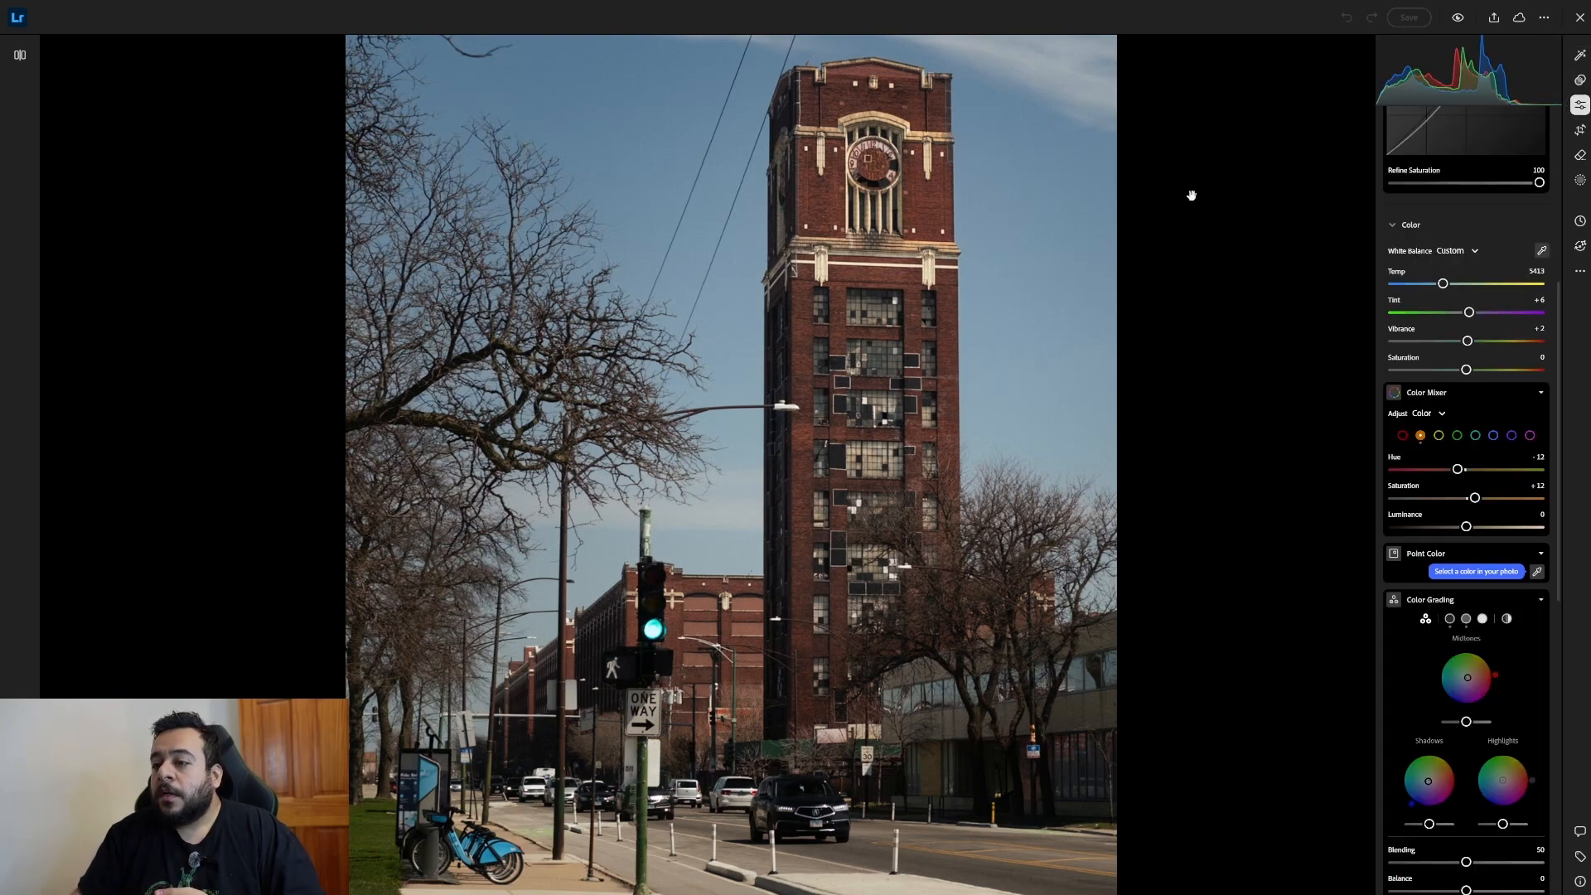
pyautogui.press('Right')
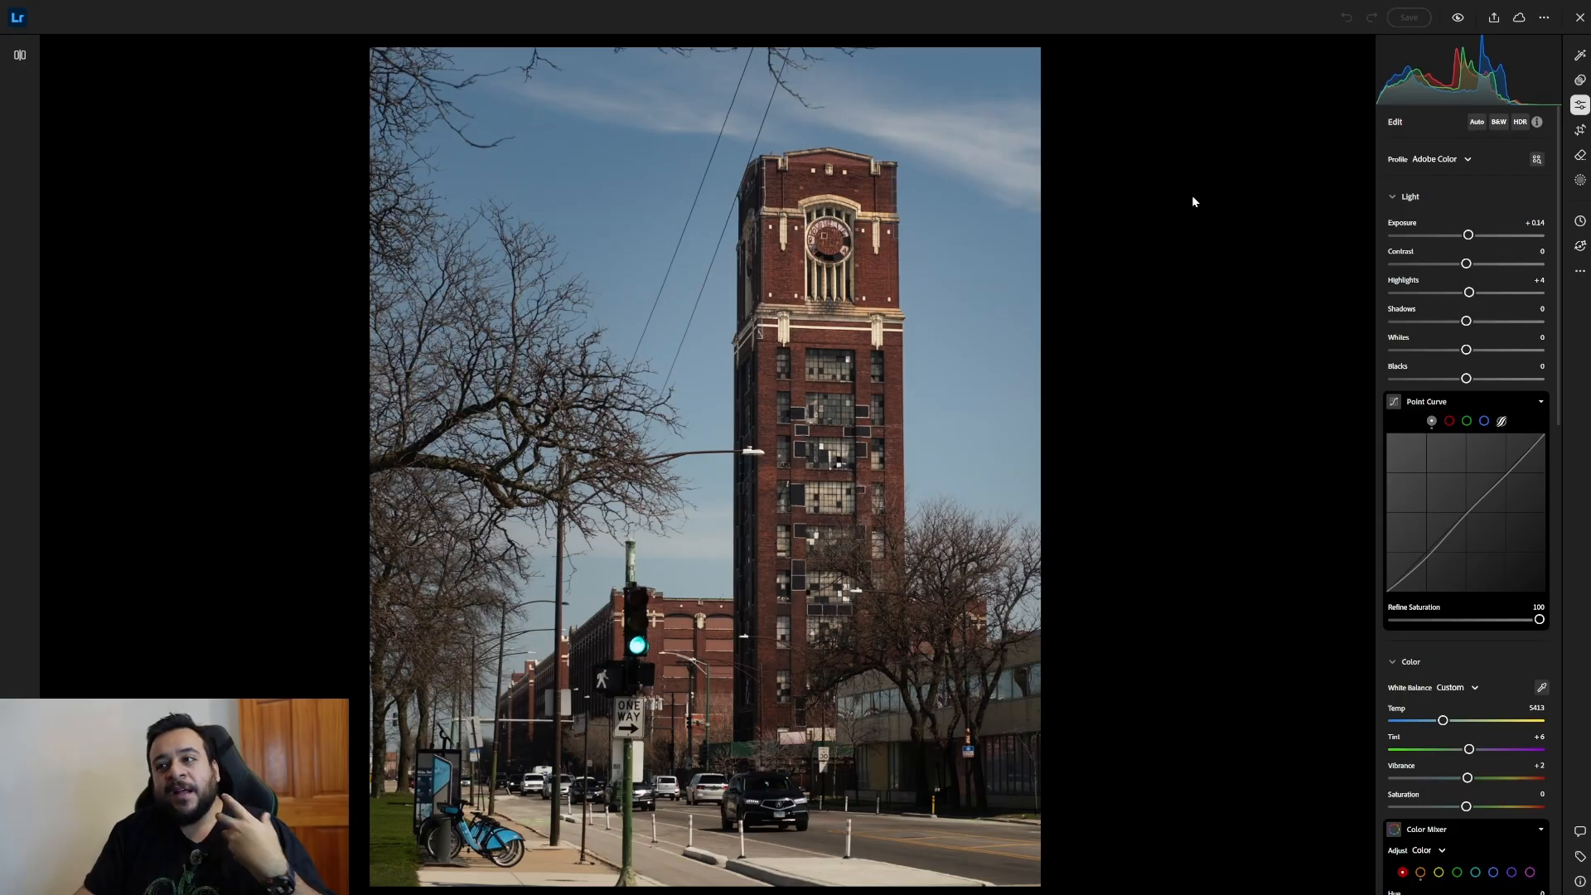
pyautogui.press('Right')
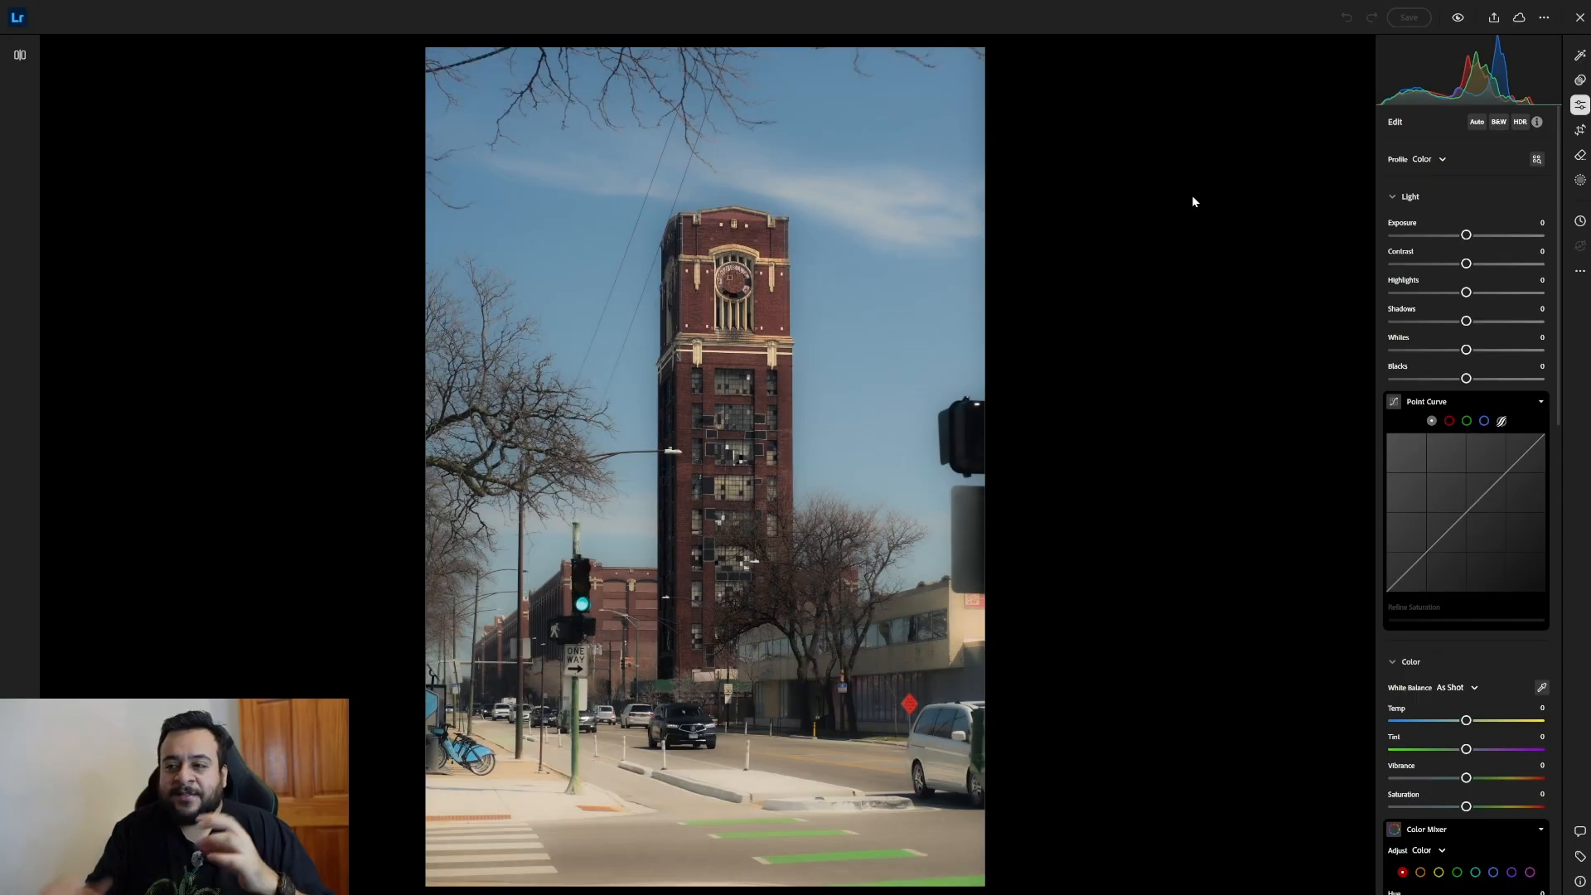
pyautogui.press('Right')
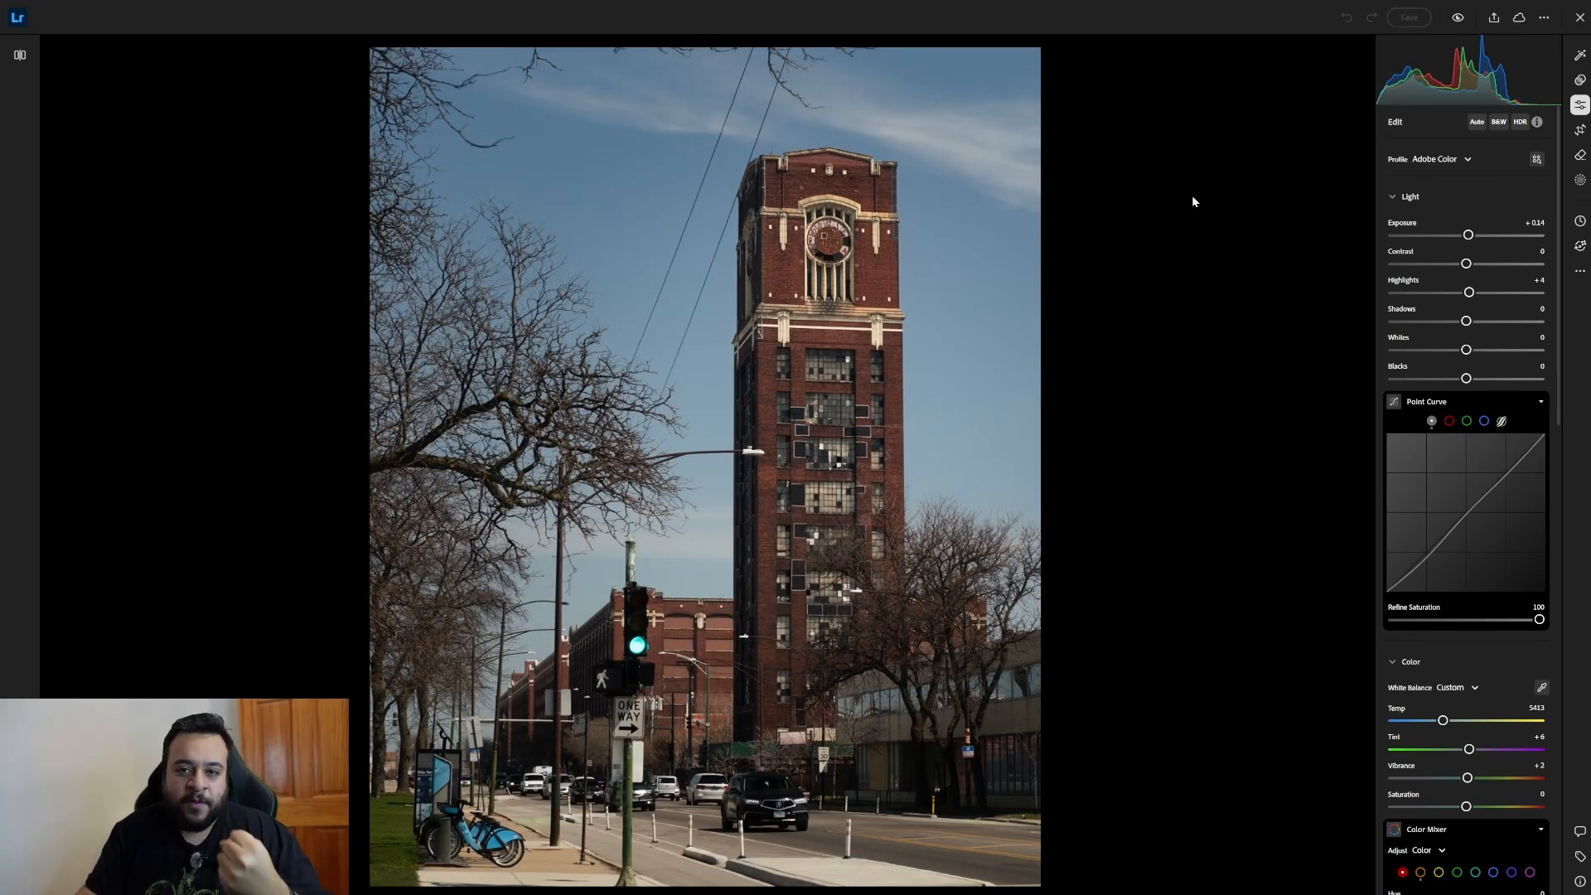
pyautogui.press('Right')
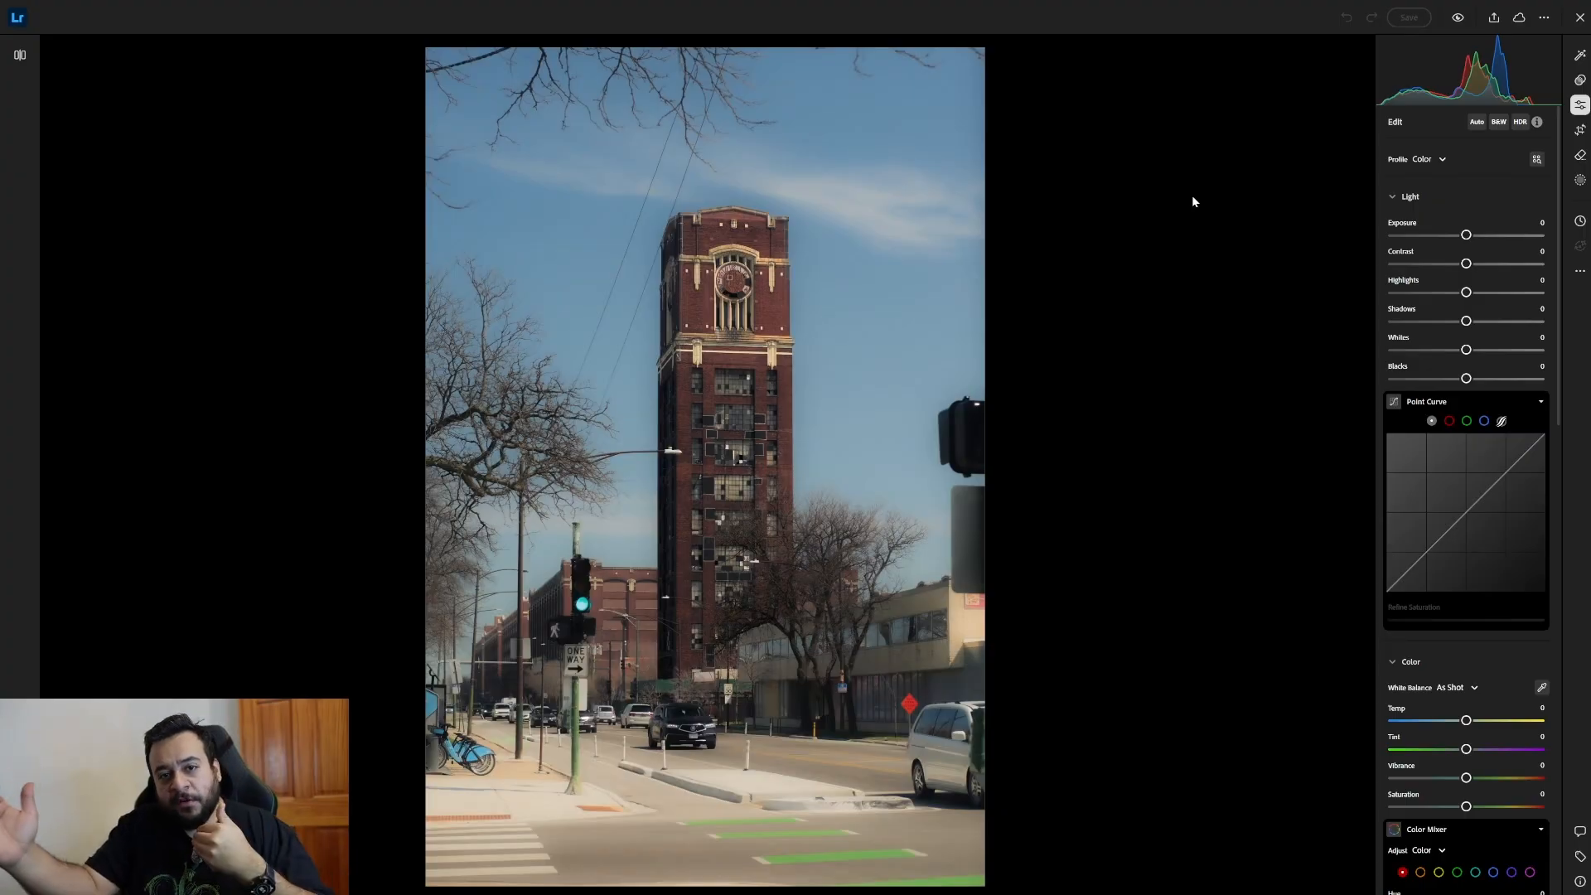
pyautogui.hotkey('ctrl', 'v')
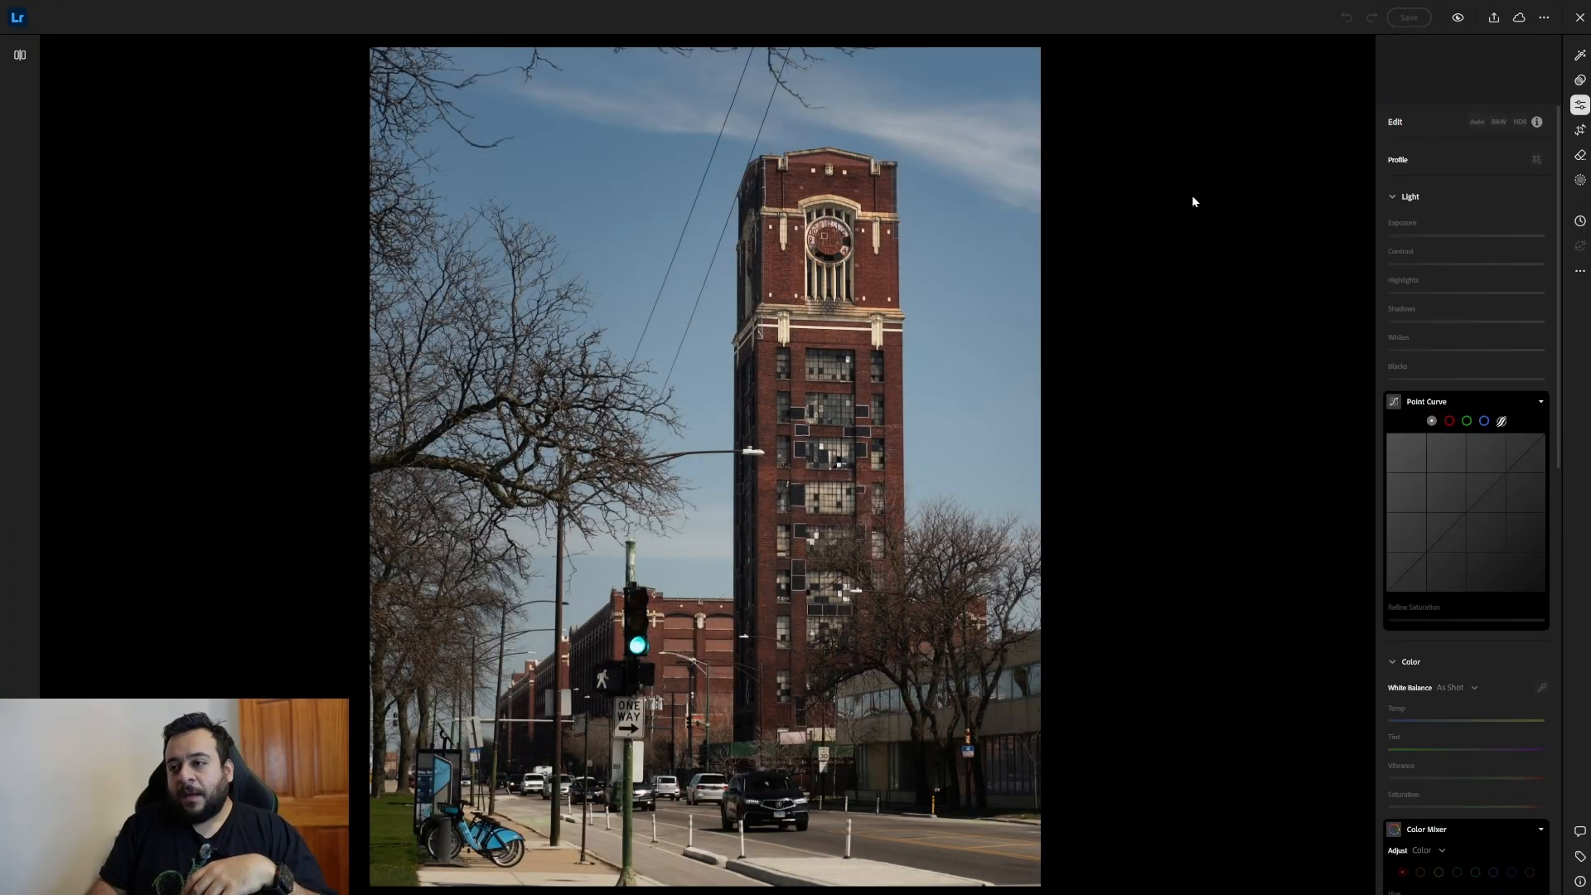